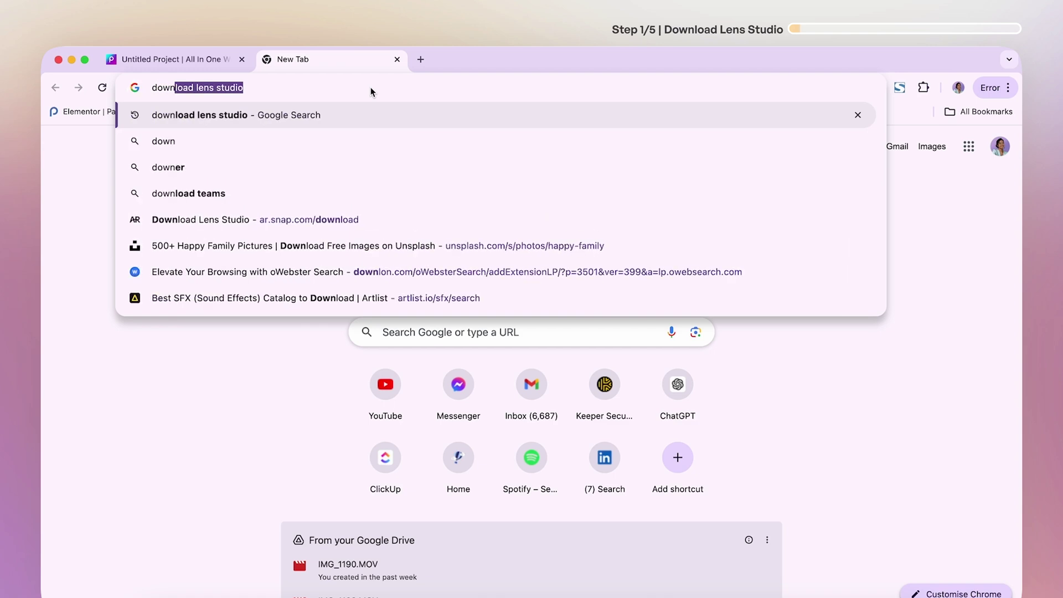
text(load lens studio)
Search for the Lens Studio download, open ar.snap.com/download and accept the terms.
key(Return)
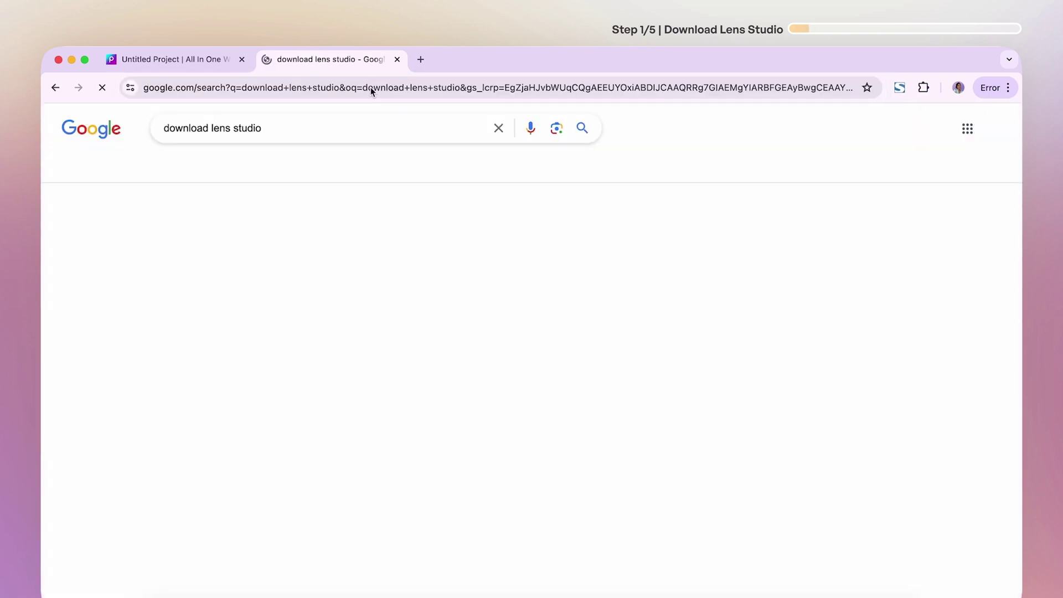
click(317, 278)
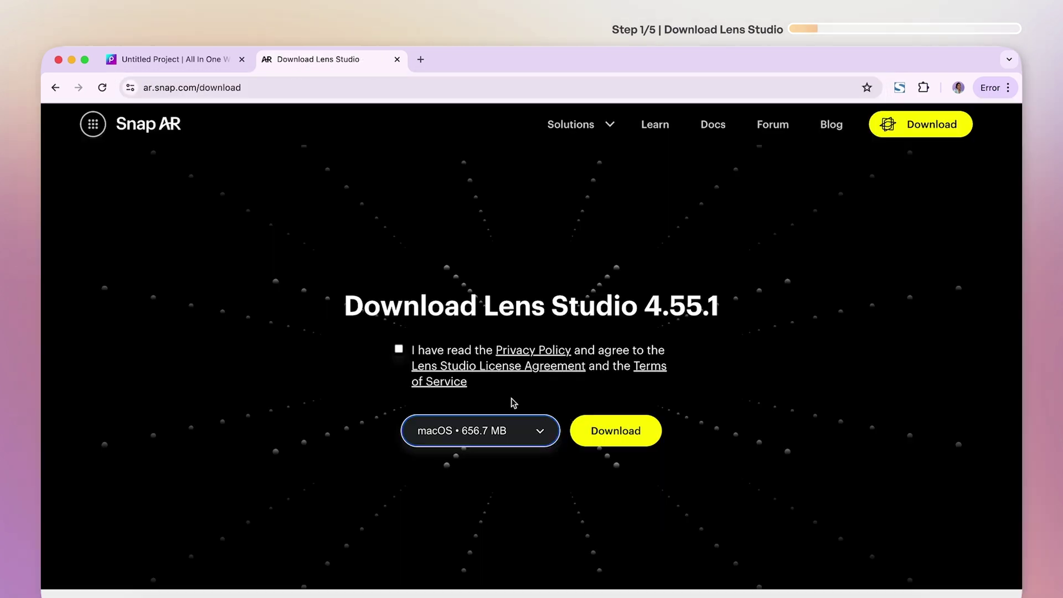
click(399, 349)
scroll(730, 451, down, 1)
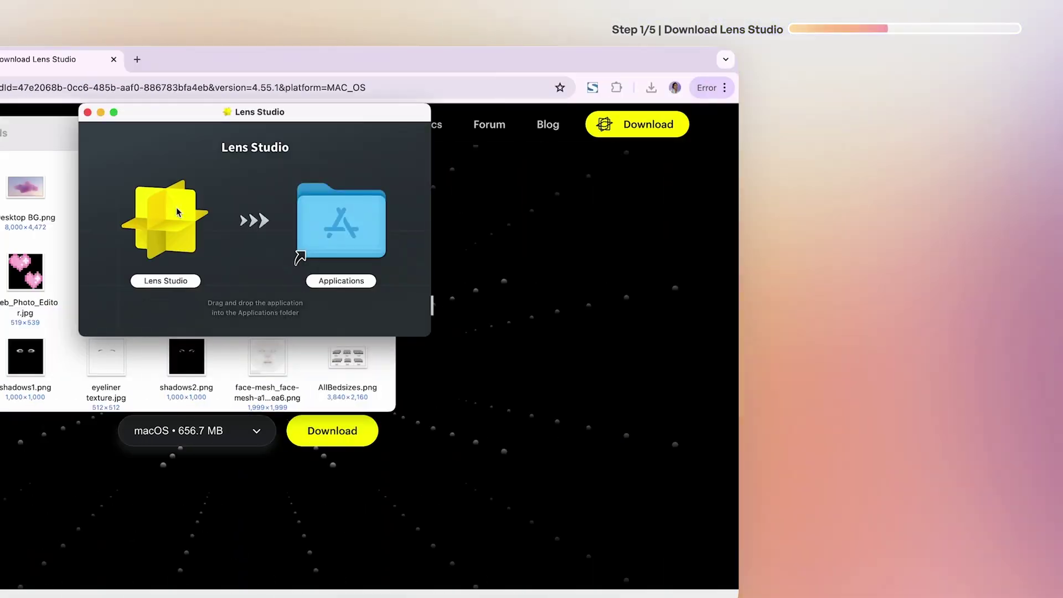
Install Lens Studio into the Applications folder from the installer window.
drag(178, 213, 575, 217)
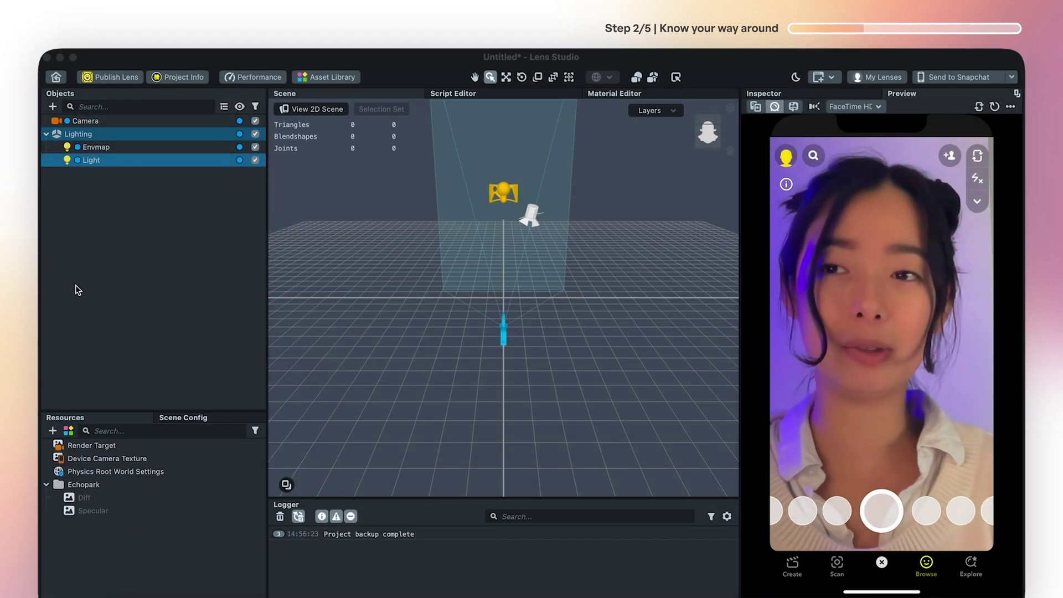
Toggle the preview between the sample person video and the live webcam.
click(52, 107)
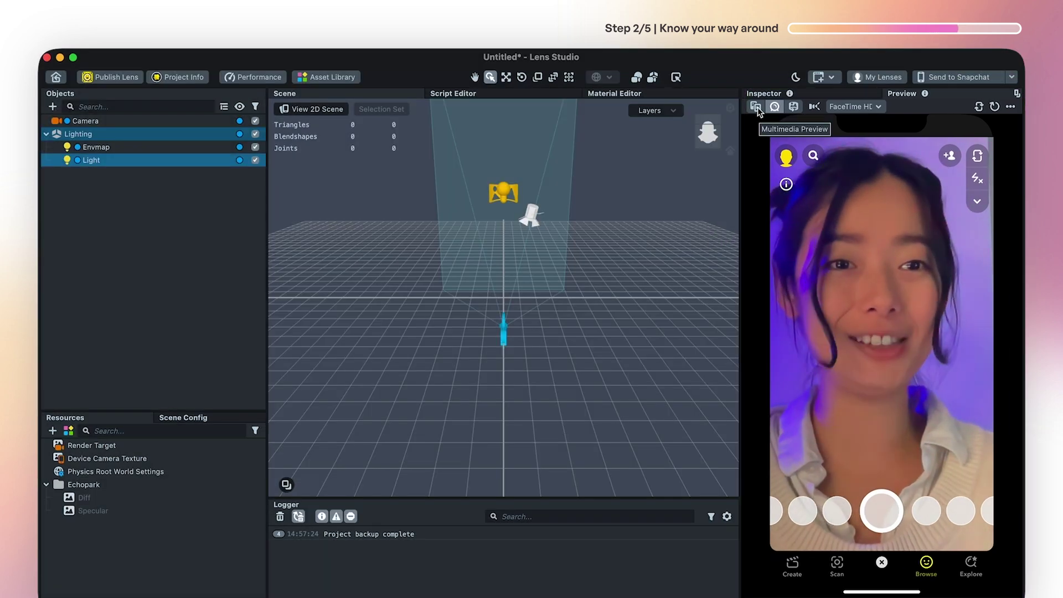
click(757, 107)
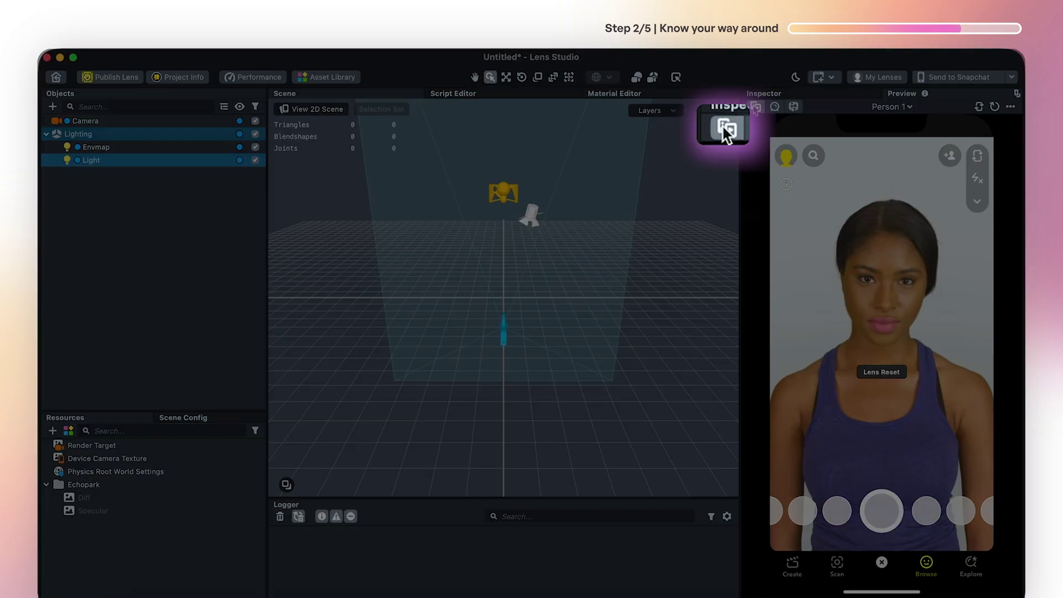
click(774, 107)
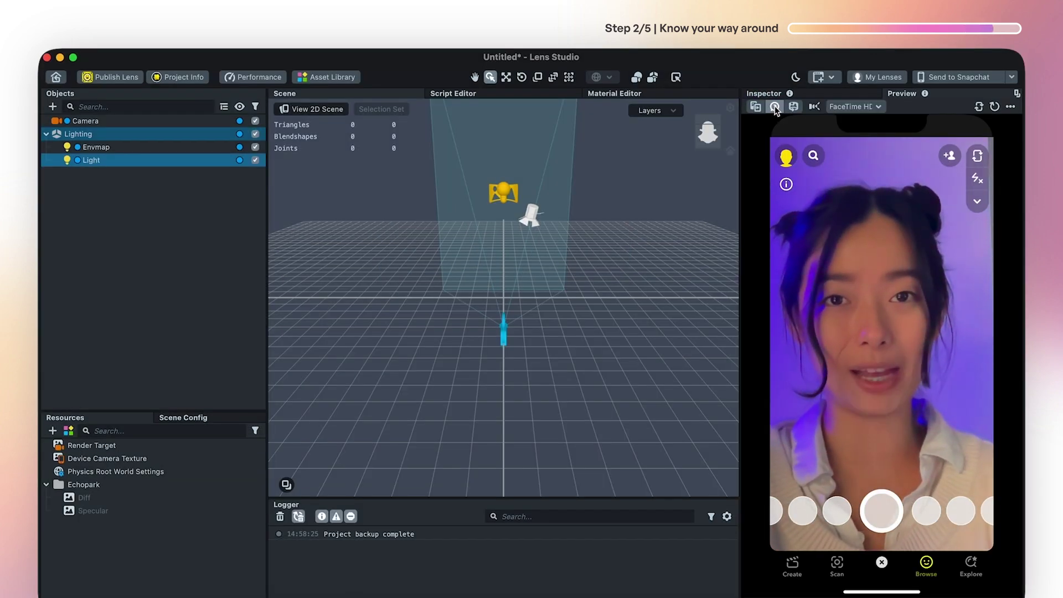
text(Lens studio exampple)
Save the project as 'Lesson 1' in a new 'Lens studio examples' folder.
key(BackSpace)
key(BackSpace)
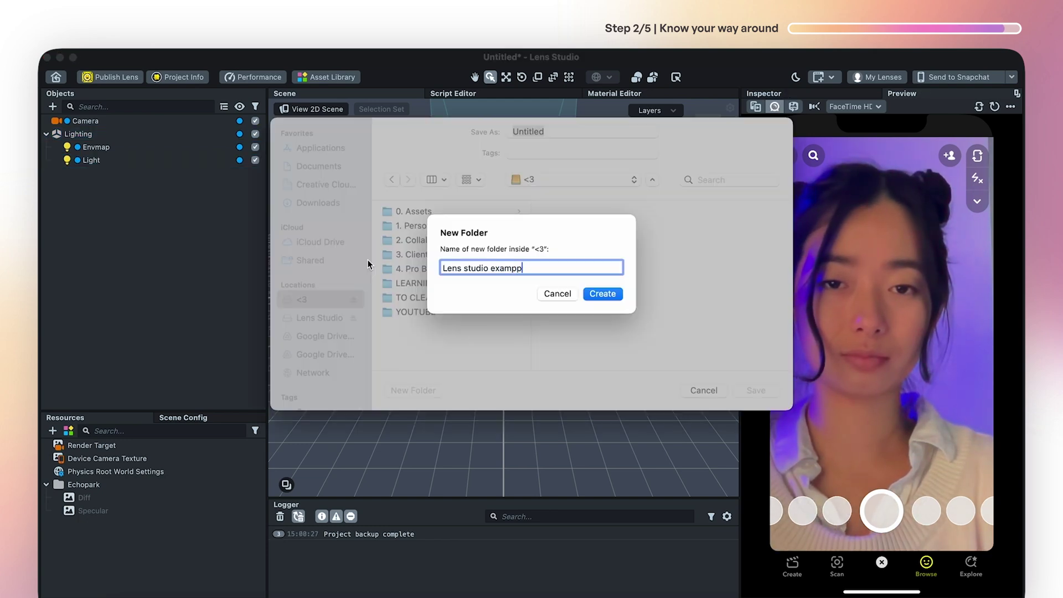
key(BackSpace)
text(les)
key(Return)
text(Lesson 1)
key(Return)
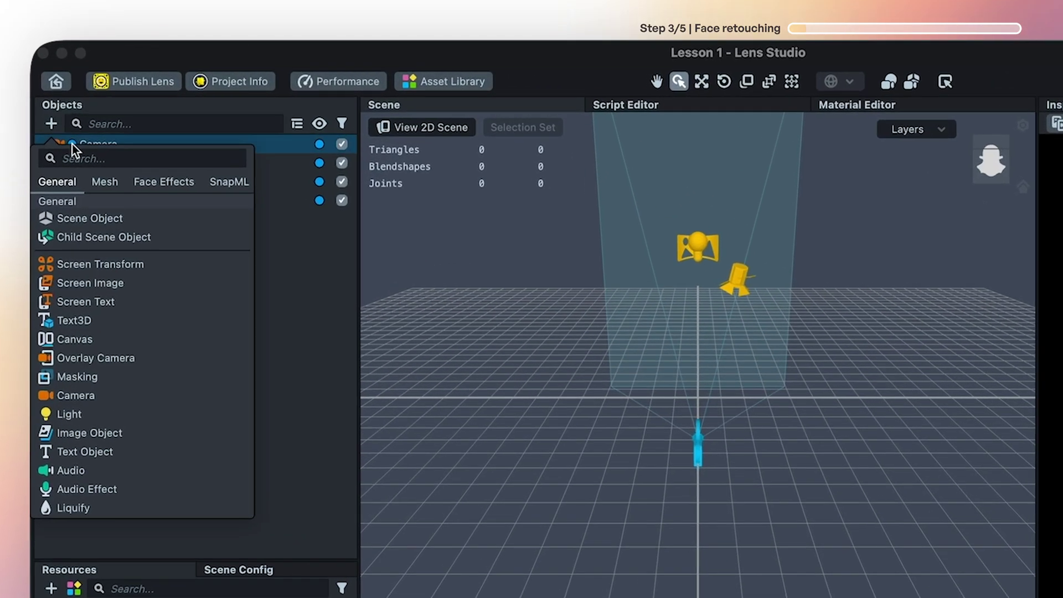
text(retouch)
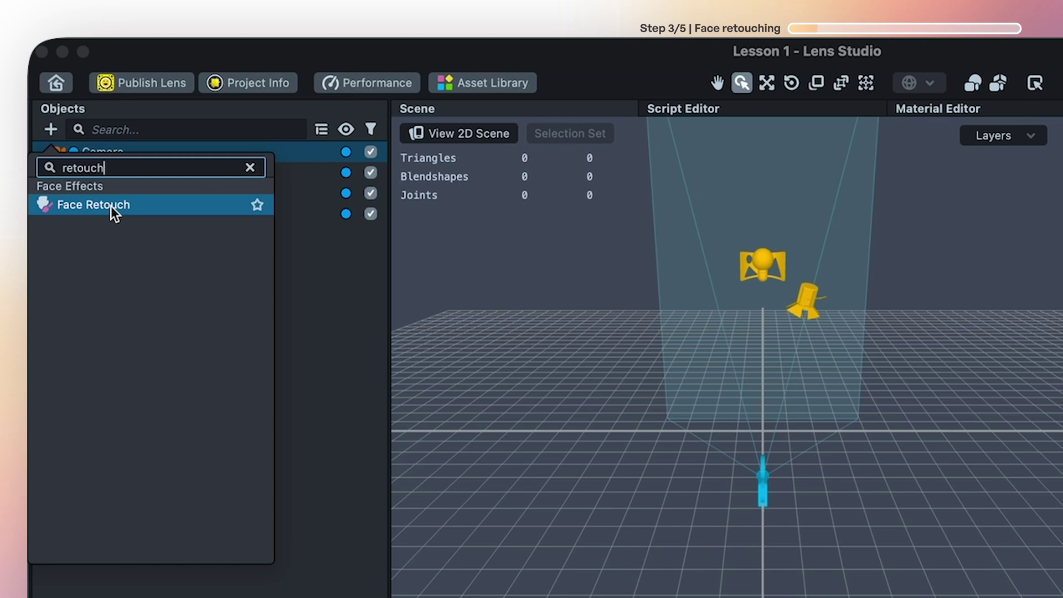
Add a Face Retouch effect and select Retouch 1 under Effects.
click(111, 206)
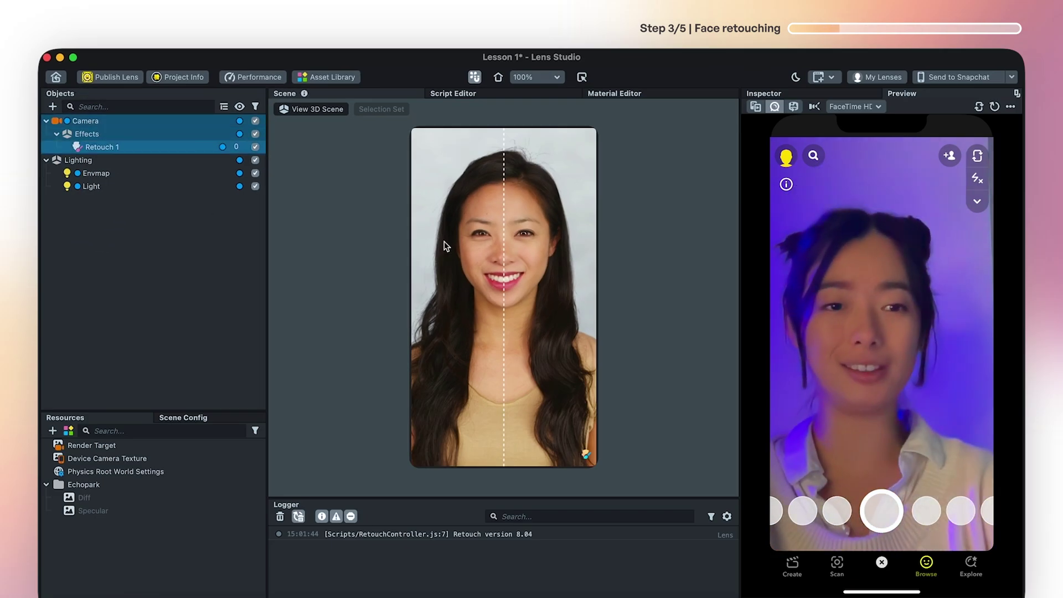
click(119, 146)
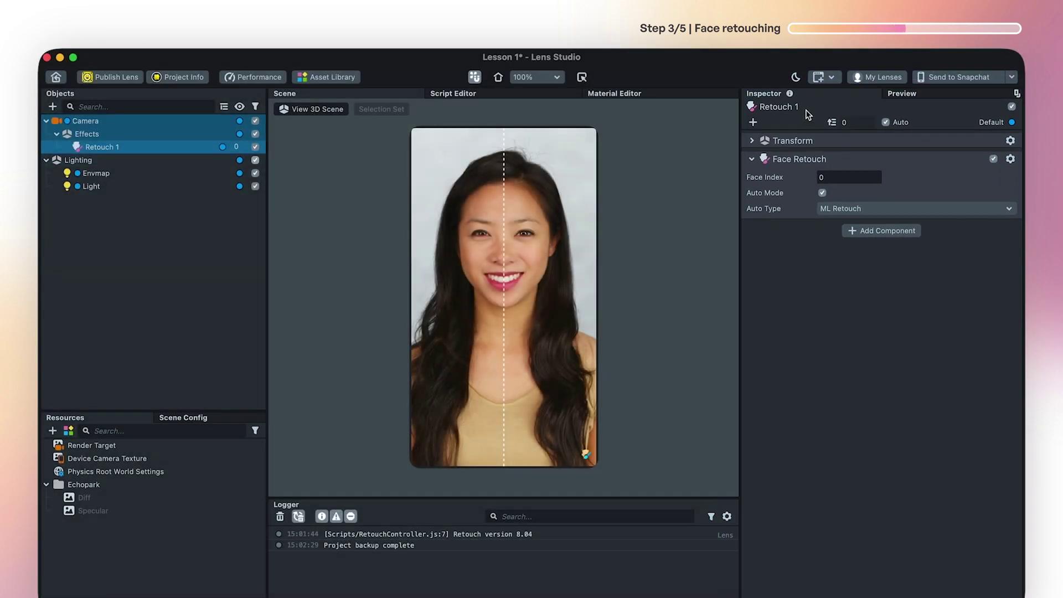
Disable Auto Mode, dock the Preview beside the scene, and set Soft Skin intensity to 0.50.
click(822, 193)
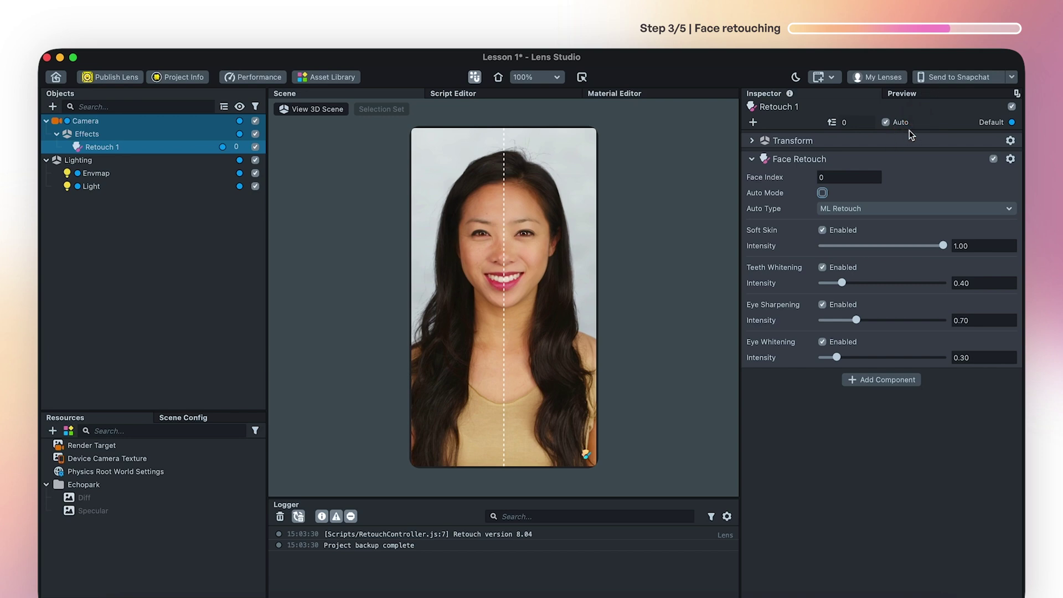
drag(949, 97, 551, 139)
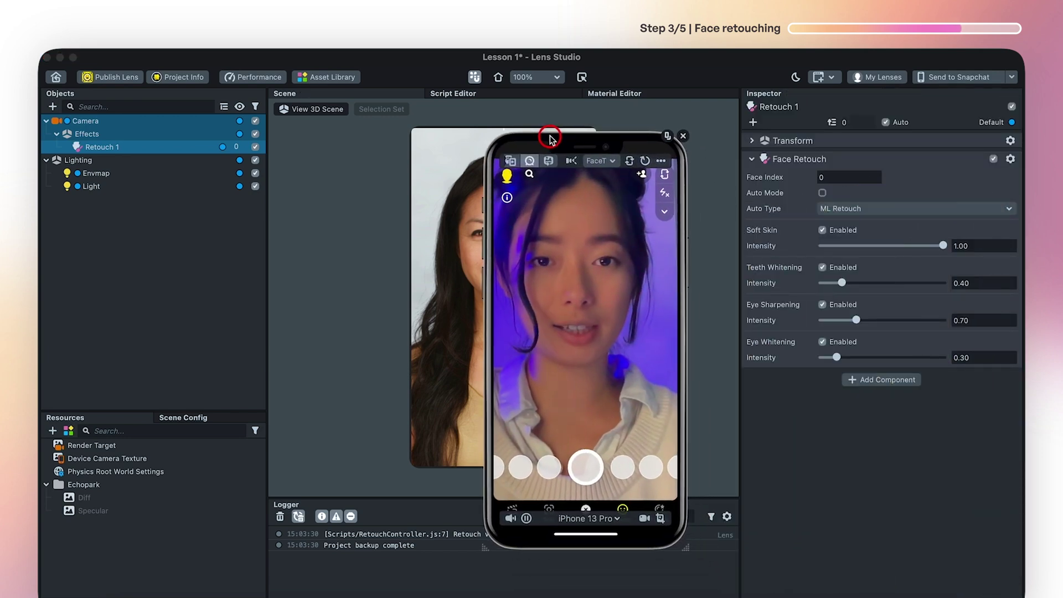
drag(550, 139, 623, 109)
drag(942, 246, 822, 245)
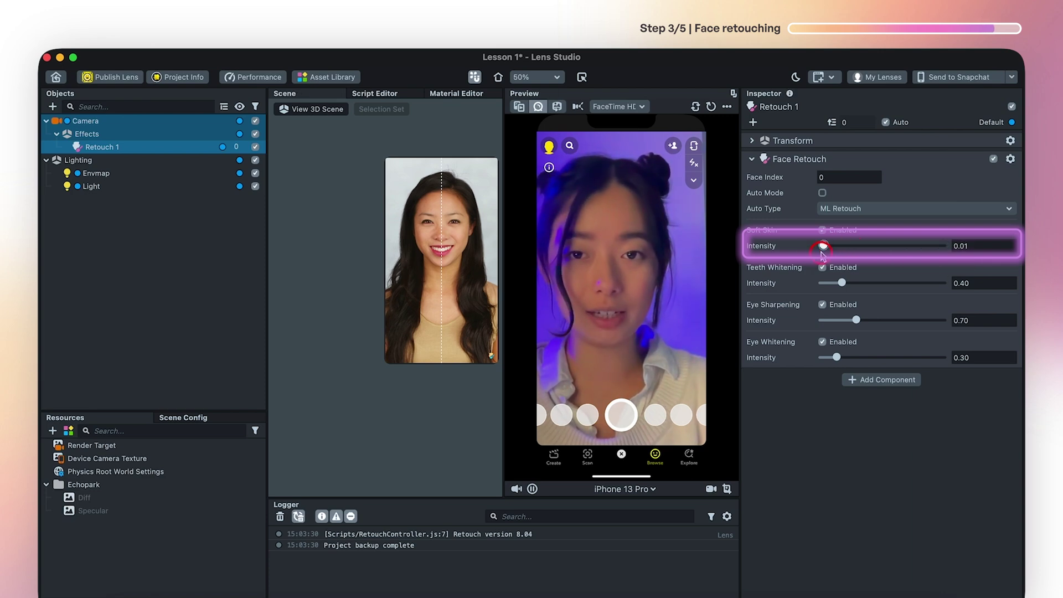
drag(943, 259, 902, 261)
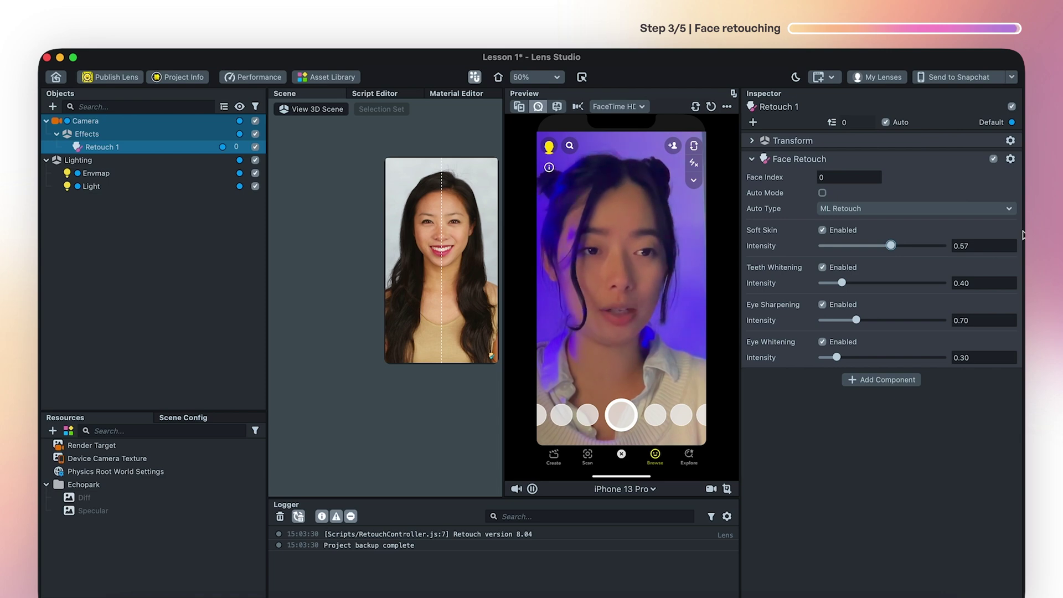
scroll(982, 247, down, 7)
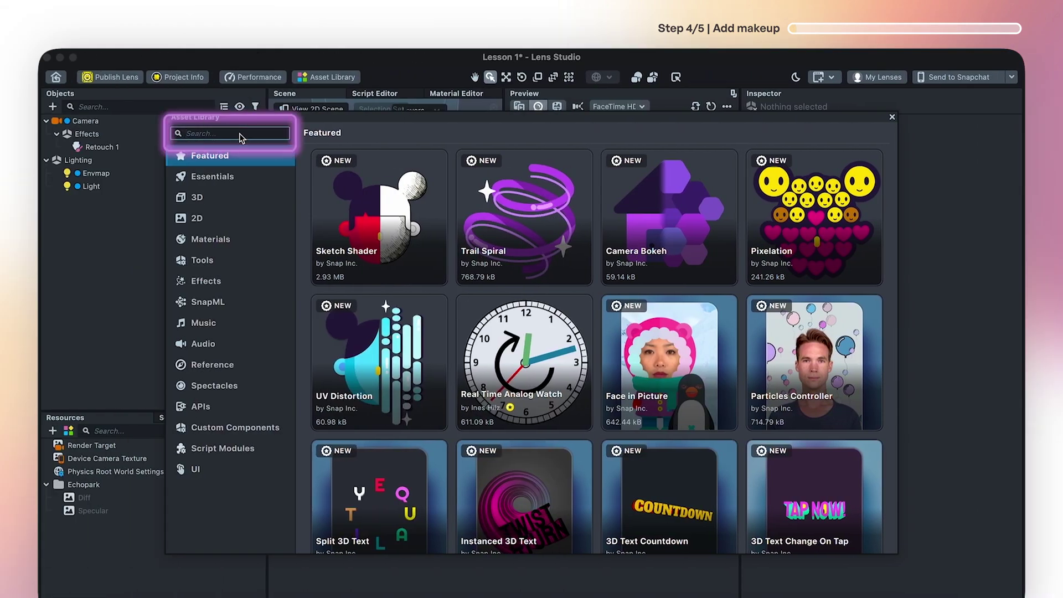
text(makeup)
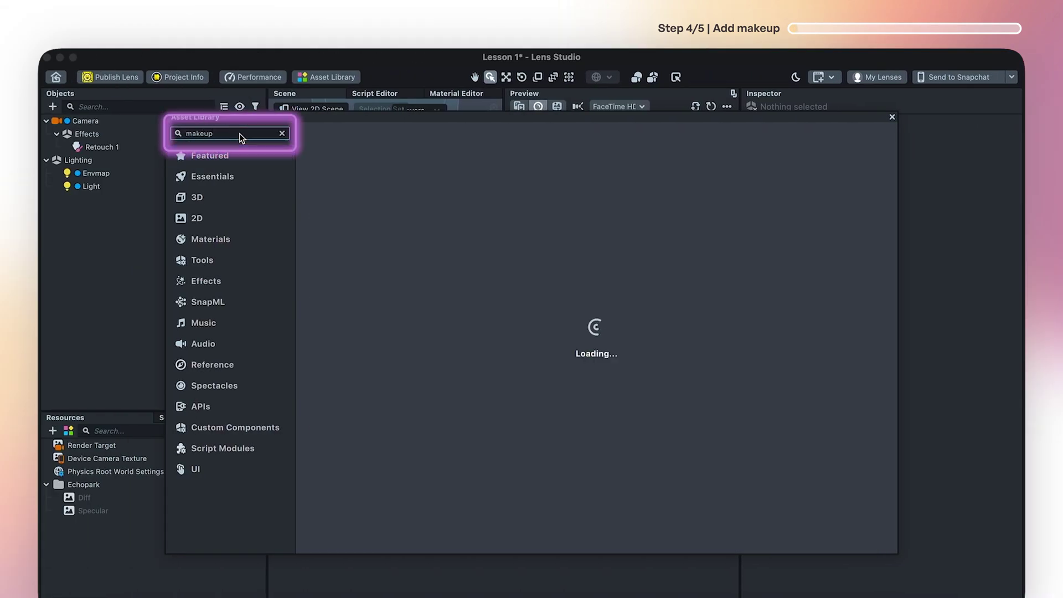
text( 3d)
mouse_move(369, 241)
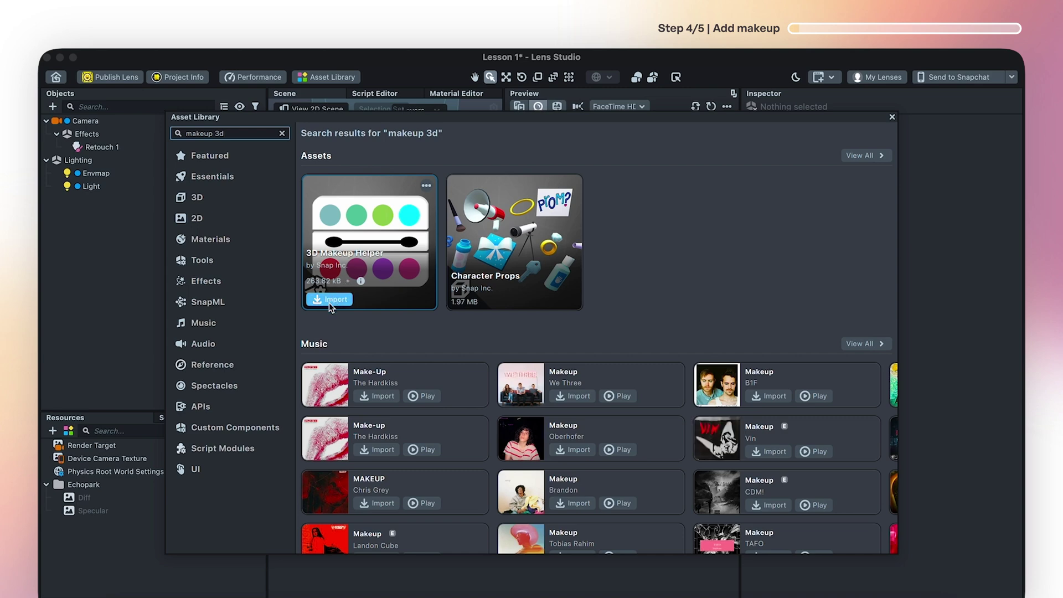
Import the 3D Makeup Helper from the Asset Library, then close the library.
click(332, 300)
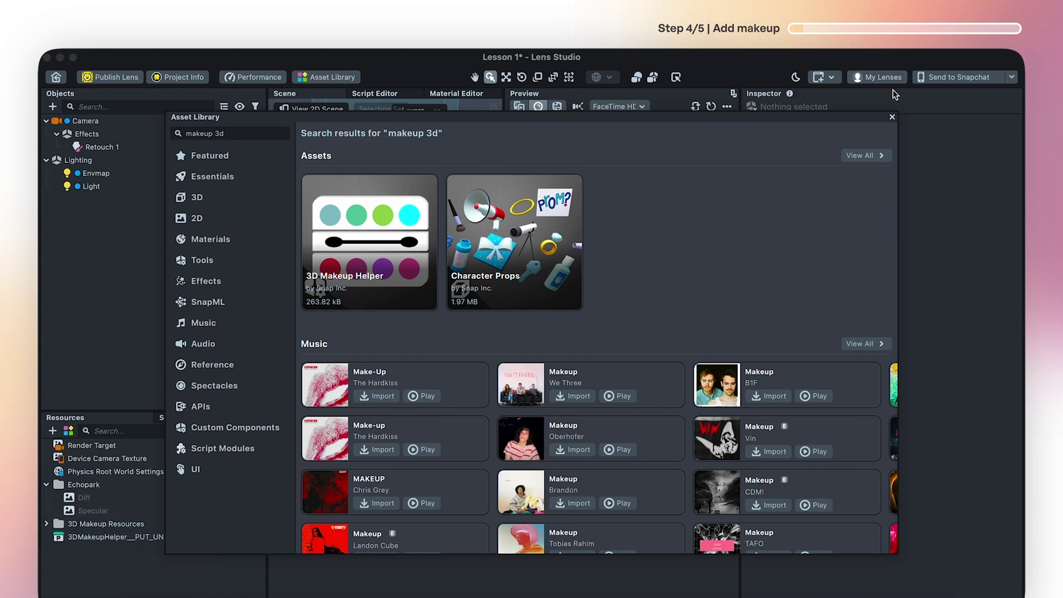
click(893, 118)
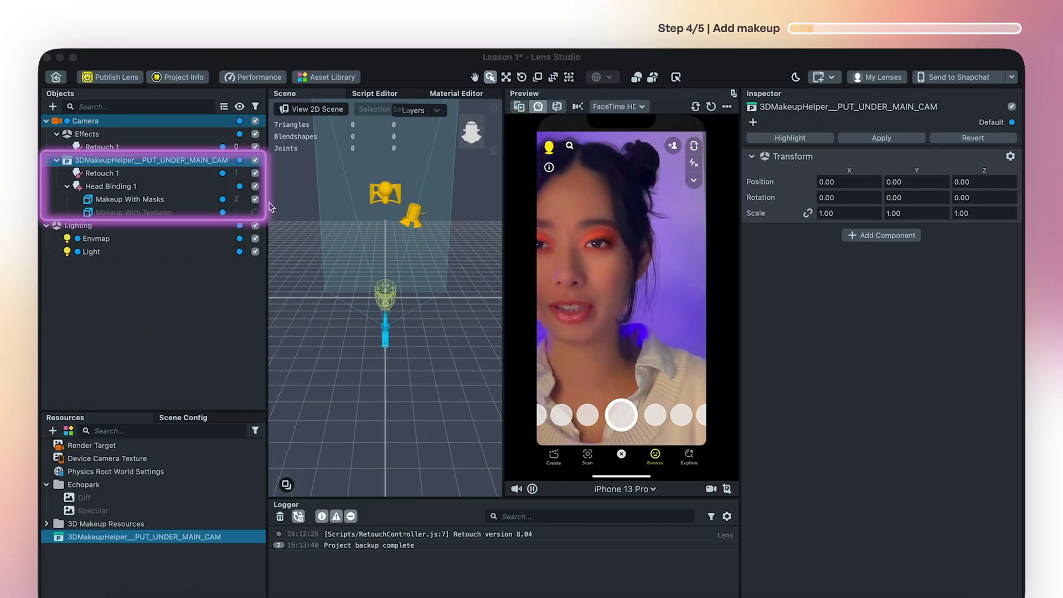
Check the helper's Retouch 1, disable the original Effects retouch, and select the makeup helper.
click(111, 173)
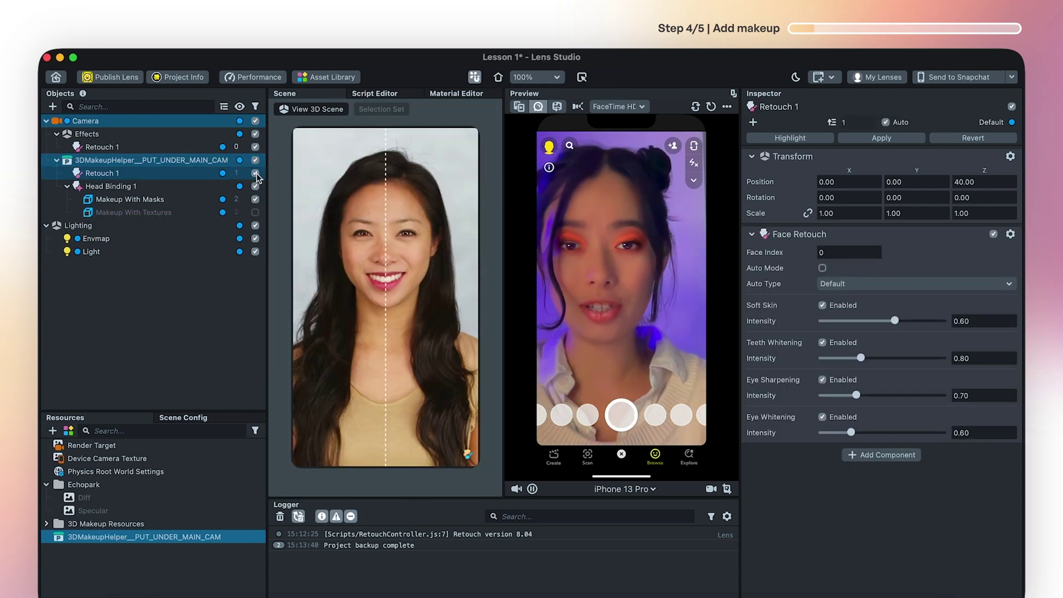
click(256, 135)
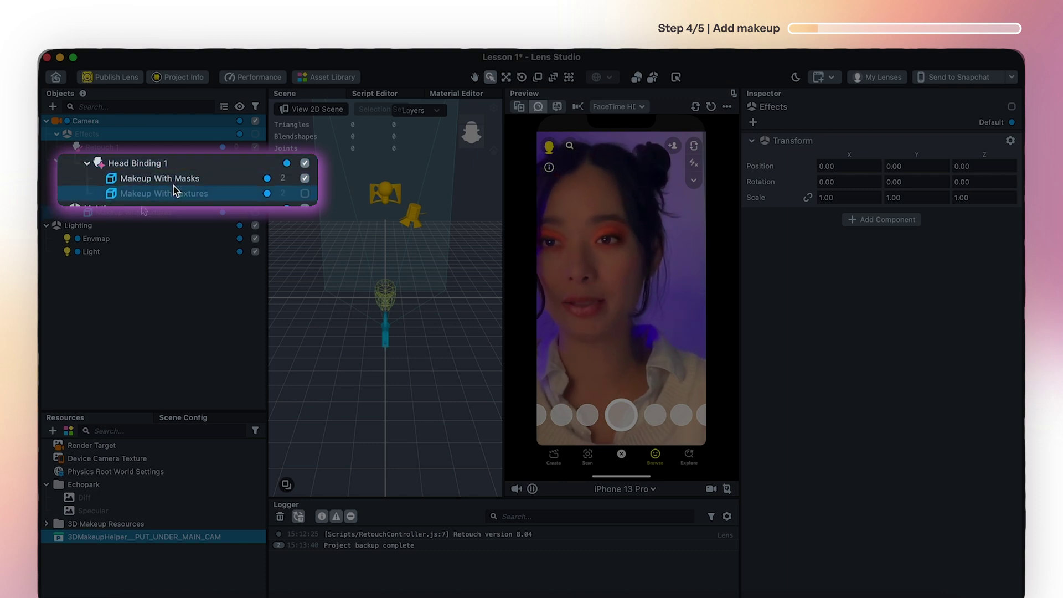
click(305, 178)
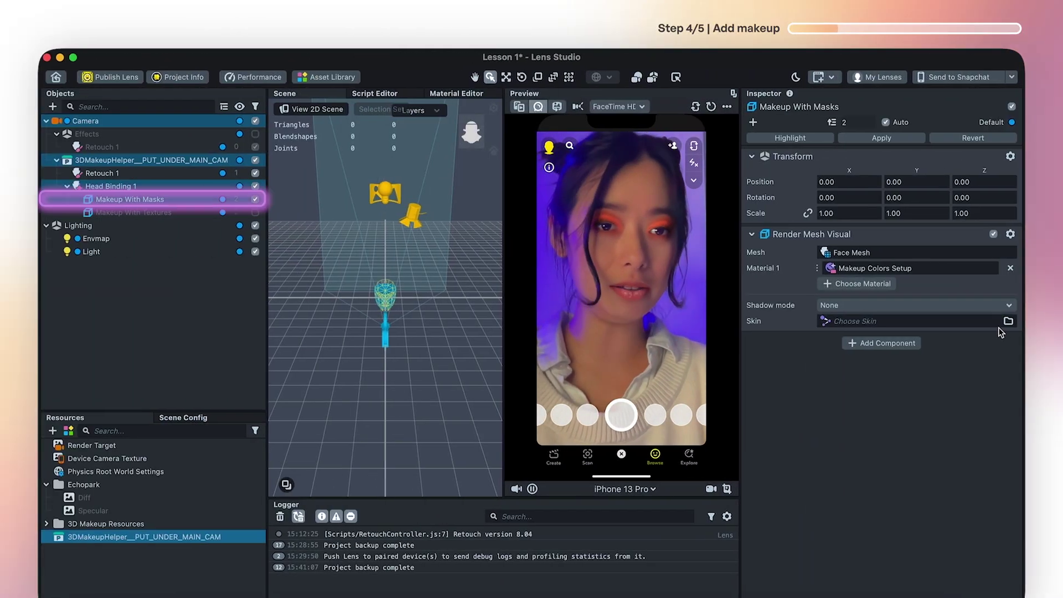
Open the Makeup Colors Setup material and make Eyeshadow A purple at 0.41 opacity.
right_click(924, 271)
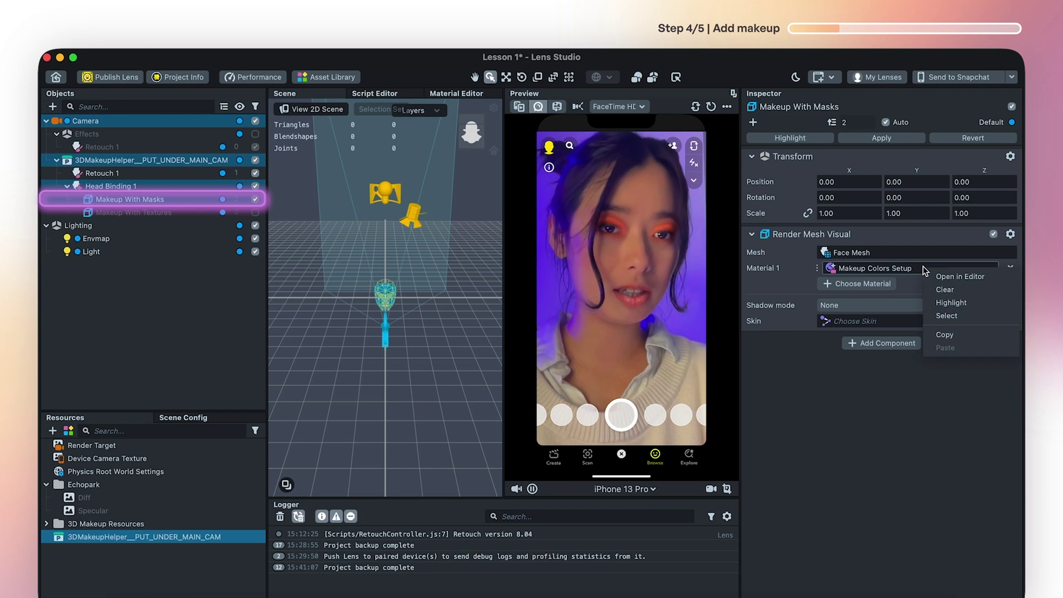
click(956, 315)
scroll(819, 446, down, 2)
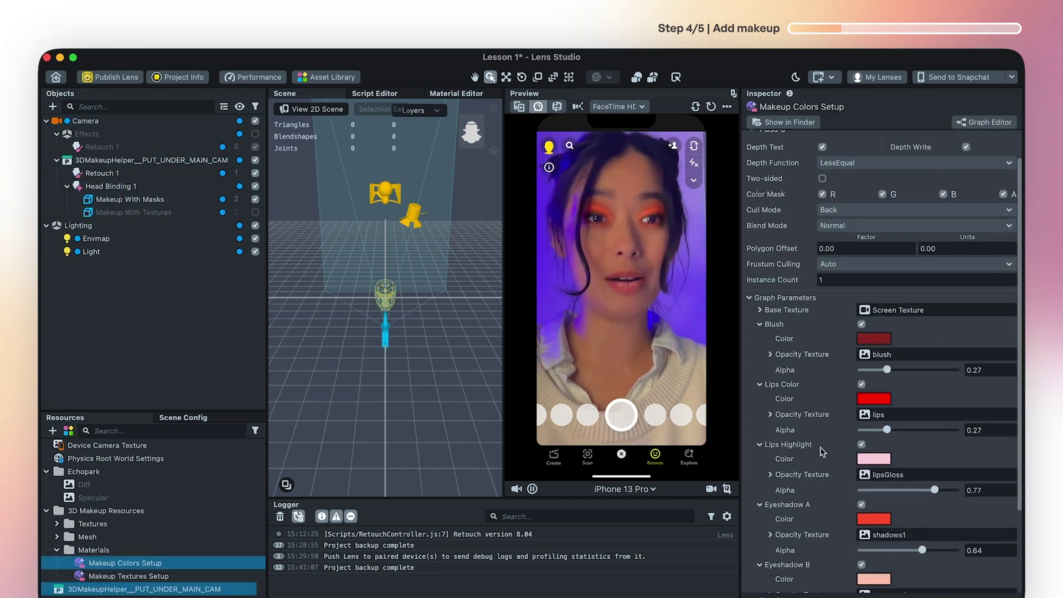
scroll(819, 447, down, 2)
scroll(819, 447, down, 1)
scroll(820, 446, down, 2)
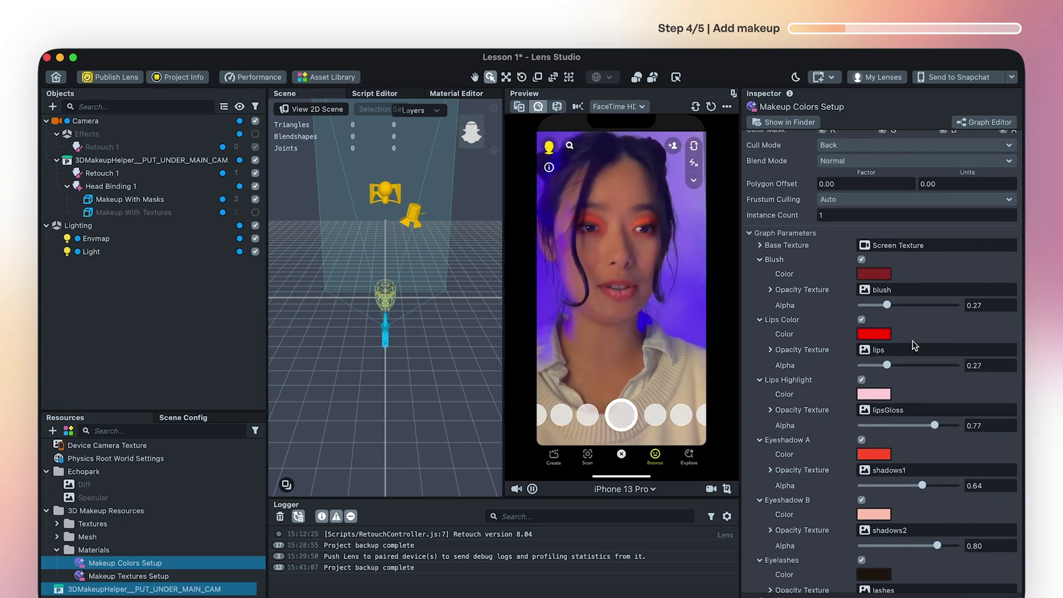
scroll(913, 346, down, 2)
click(876, 412)
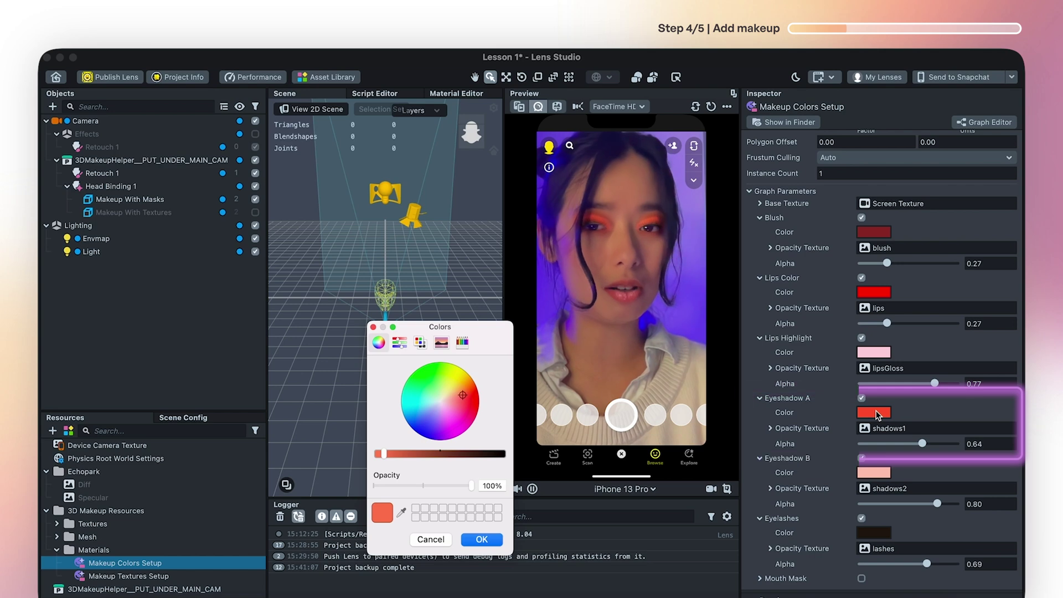
click(454, 417)
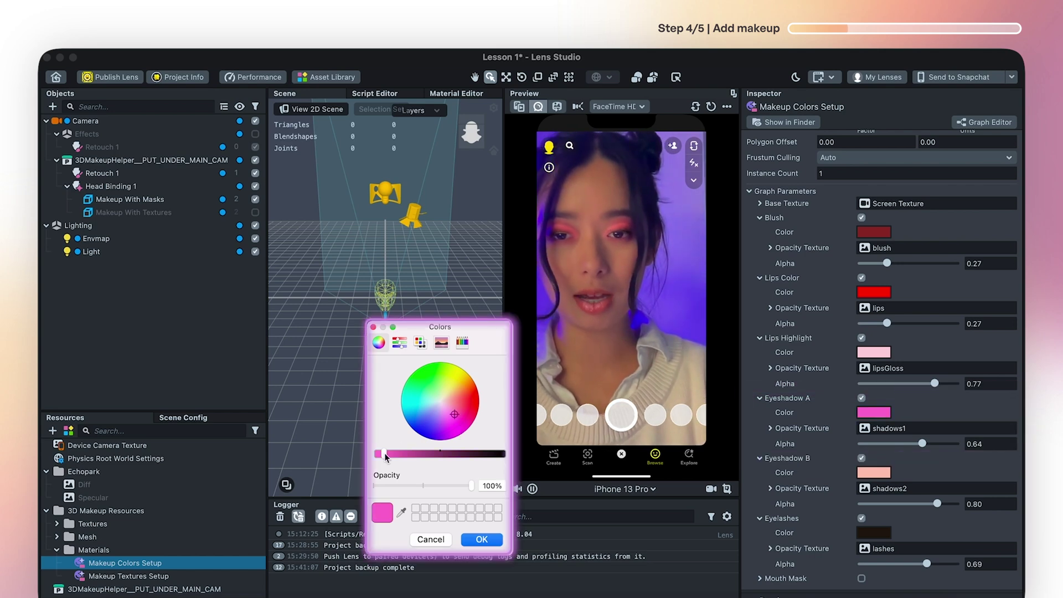
drag(385, 456, 408, 455)
click(458, 430)
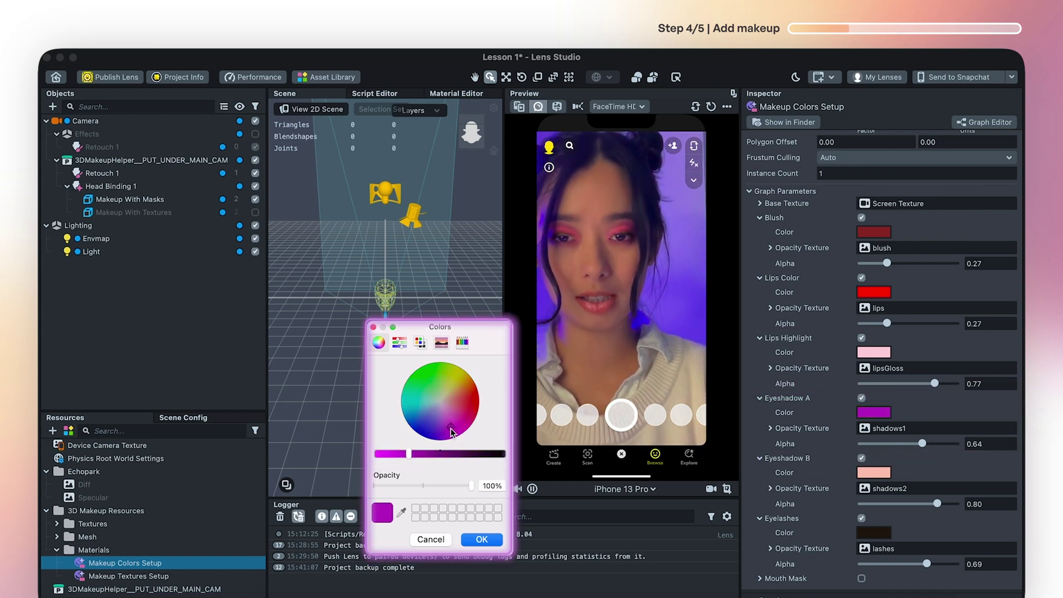
key(Return)
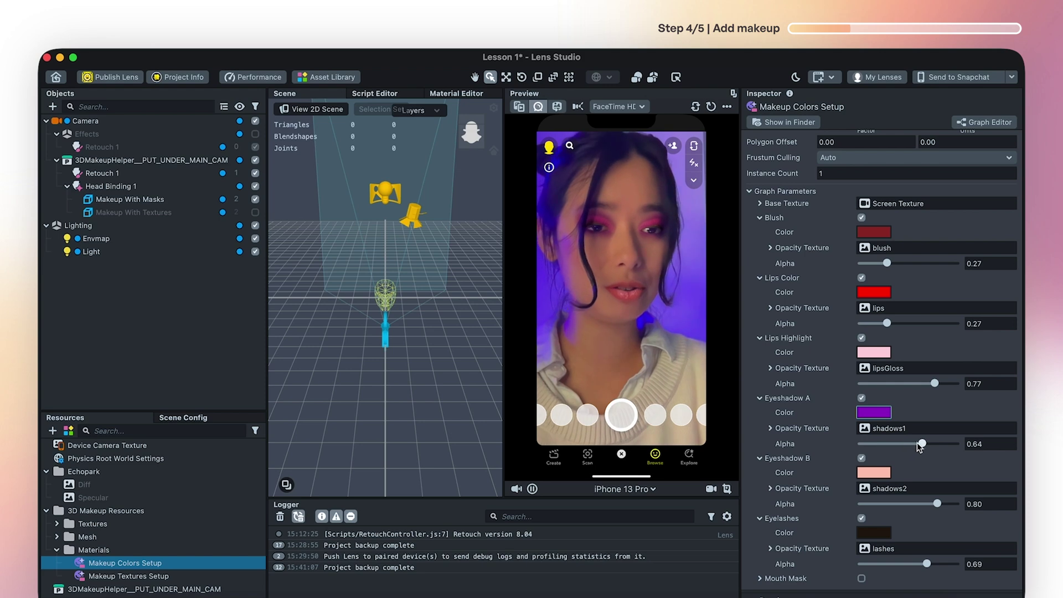
drag(922, 444, 916, 444)
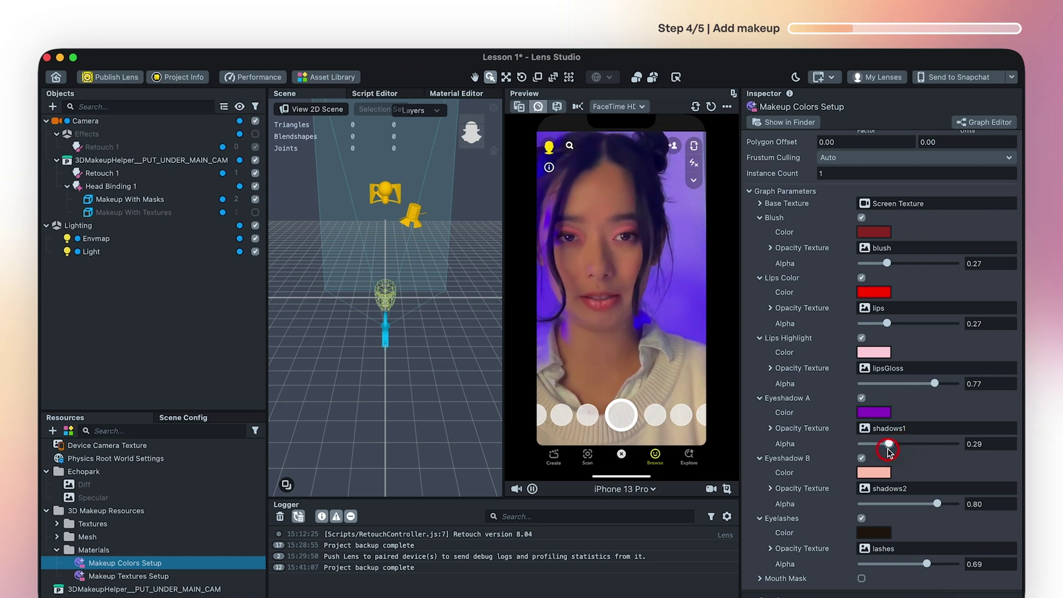
Change the Eyeshadow B colour to a saturated magenta.
click(874, 472)
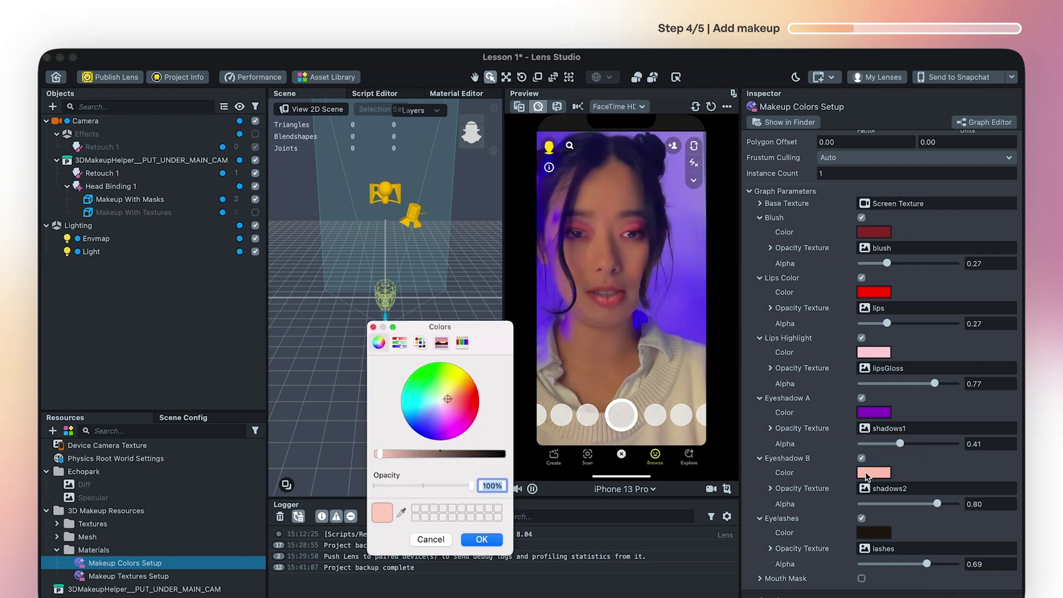
click(448, 415)
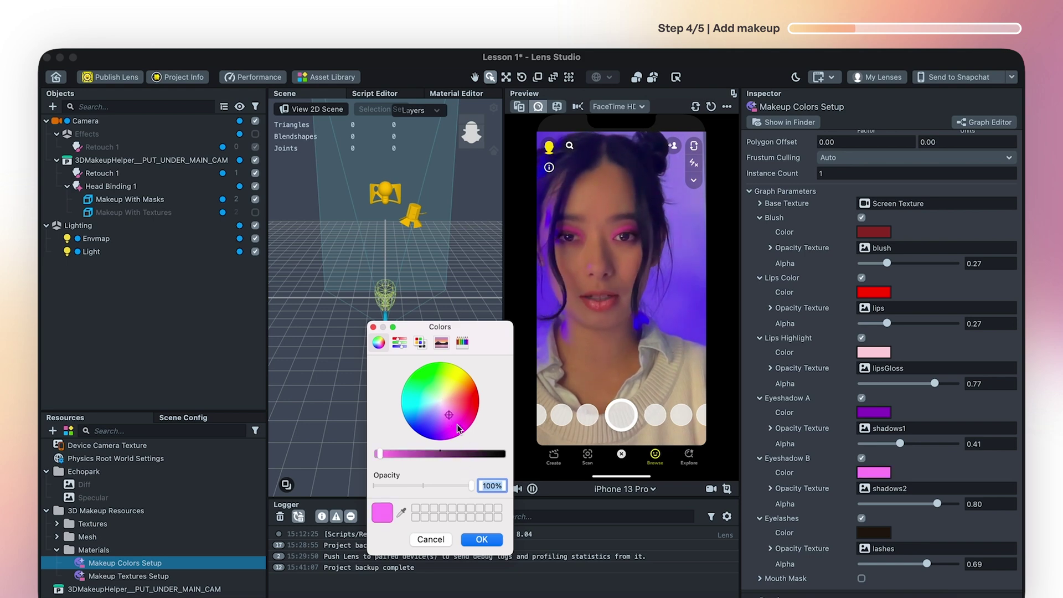
click(453, 424)
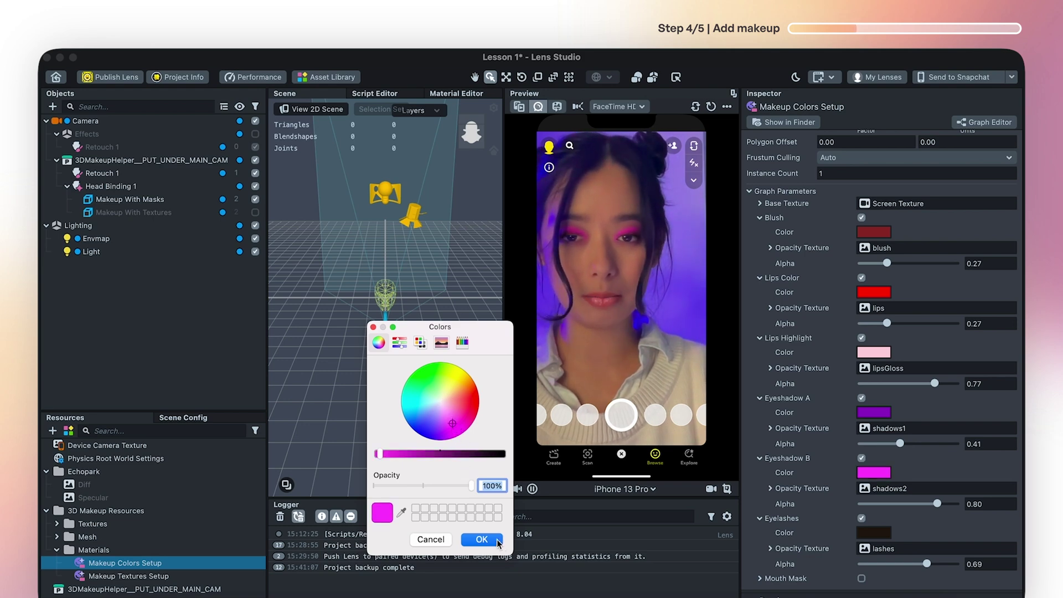
click(485, 539)
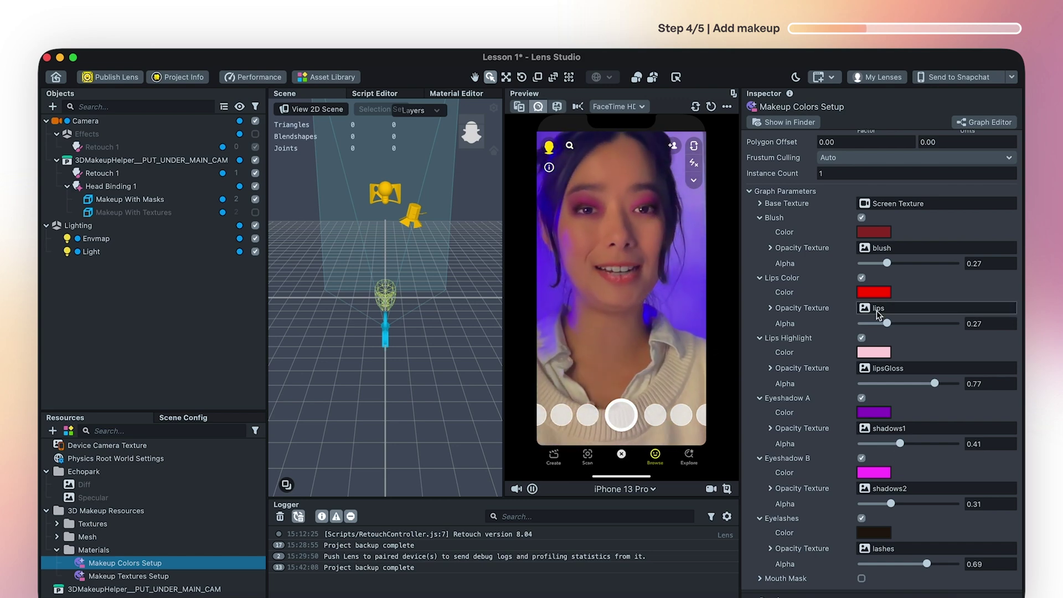
Locate the shadows1 Eyeshadow A opacity texture in Resources and reveal it in Finder.
right_click(877, 428)
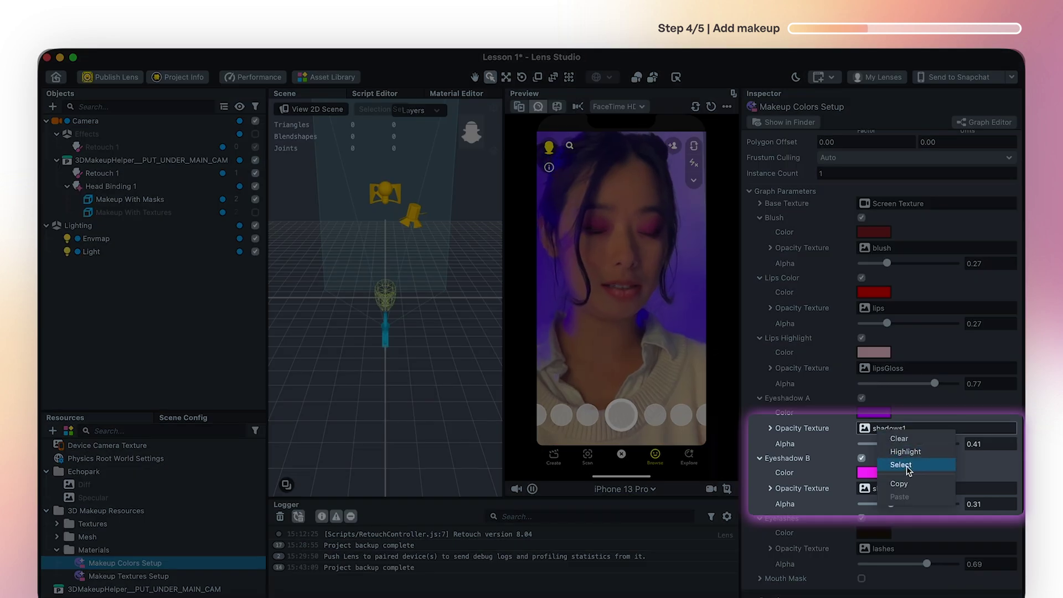
click(905, 451)
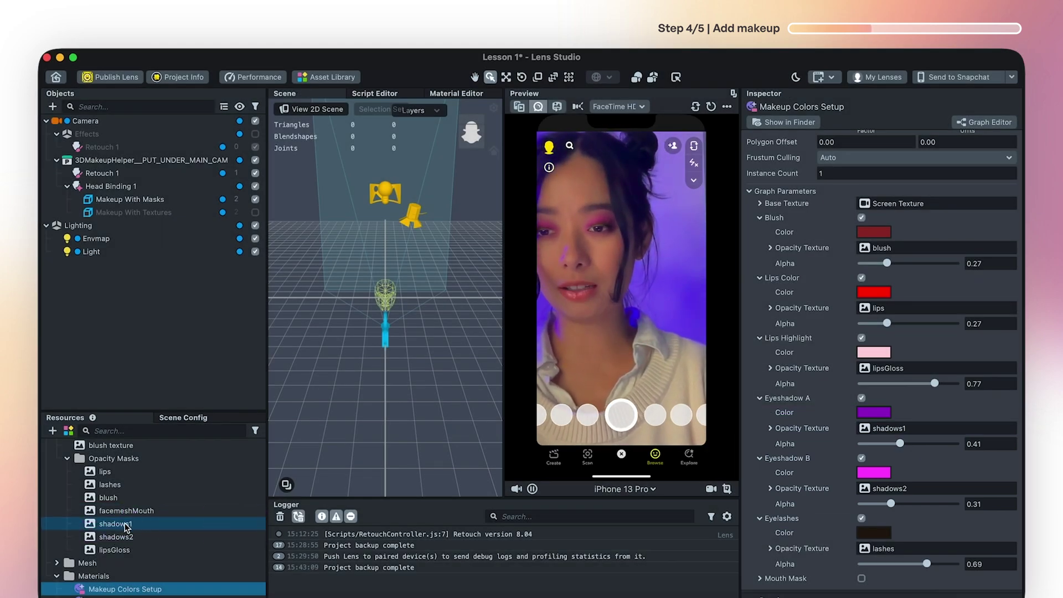
right_click(126, 525)
click(190, 449)
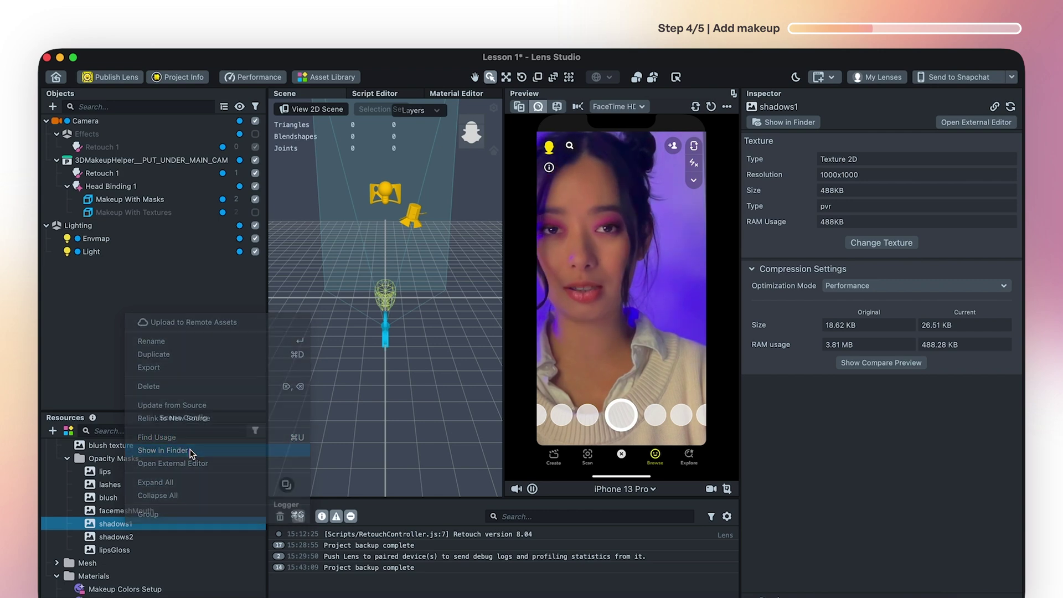
right_click(233, 349)
mouse_move(258, 354)
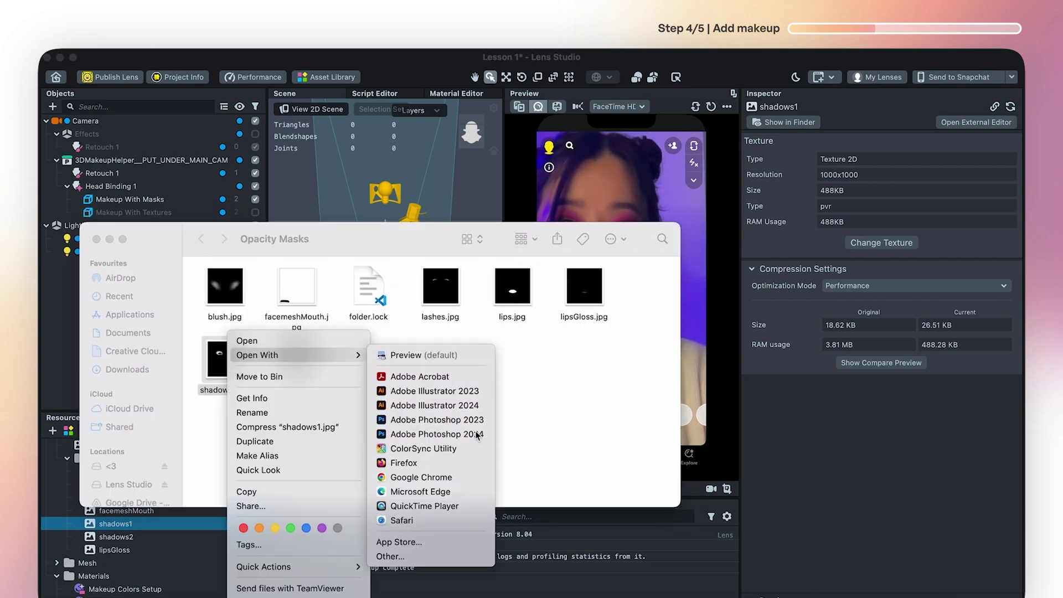
Open shadows1.jpg with Adobe Photoshop 2024.
click(473, 434)
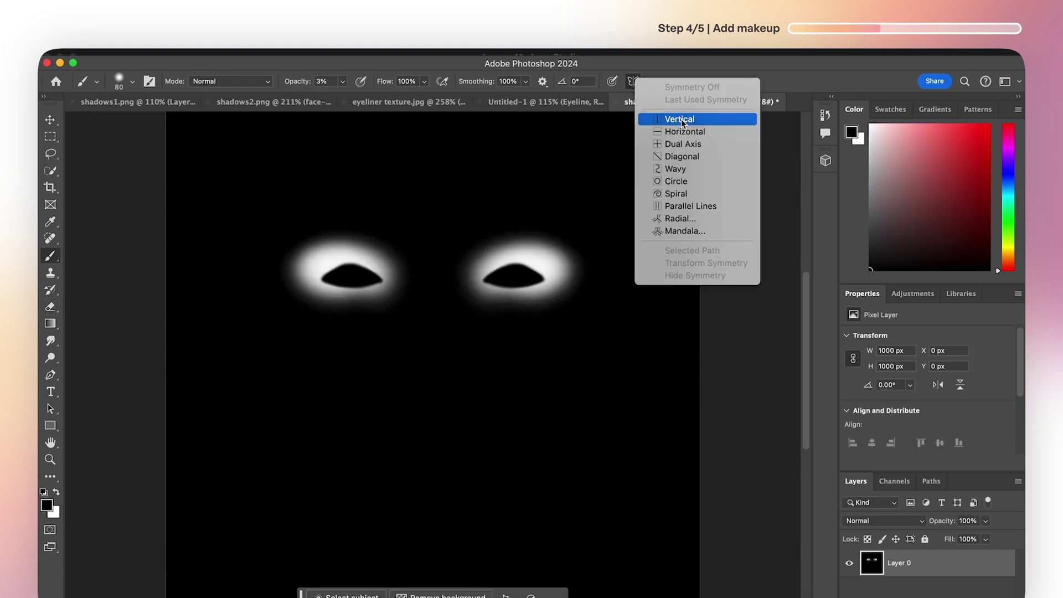
Paint black at 100% opacity over both eye glow tops using vertical symmetry.
click(663, 67)
click(632, 82)
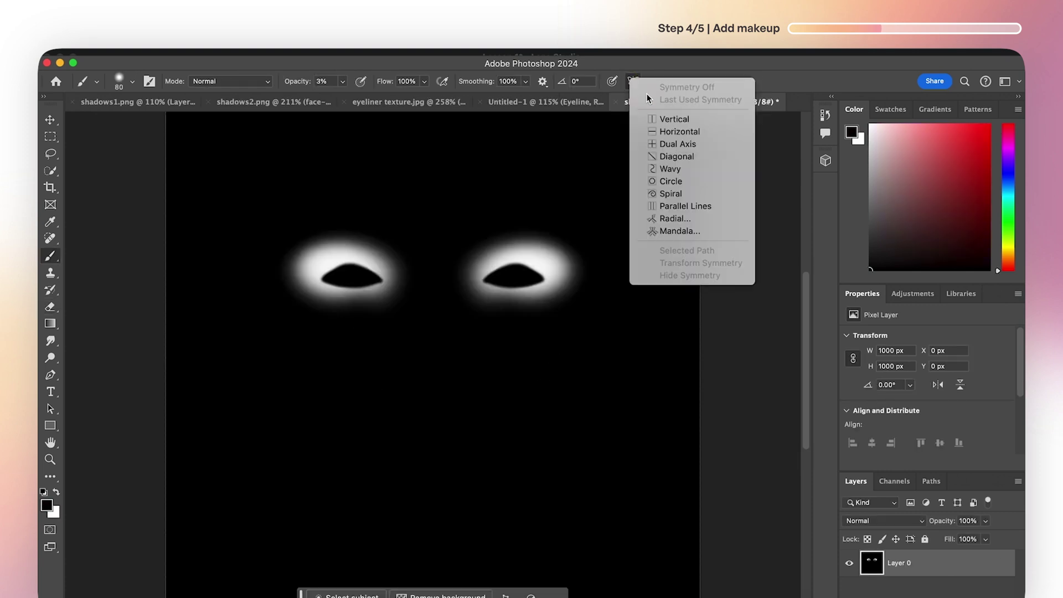
click(674, 118)
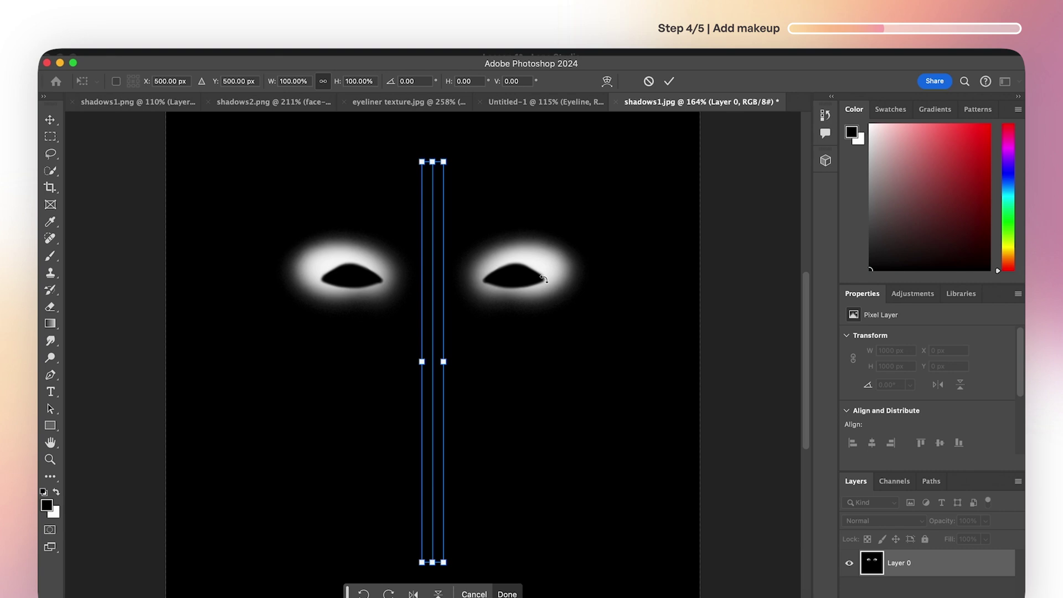
key(Return)
key(0)
drag(542, 233, 455, 258)
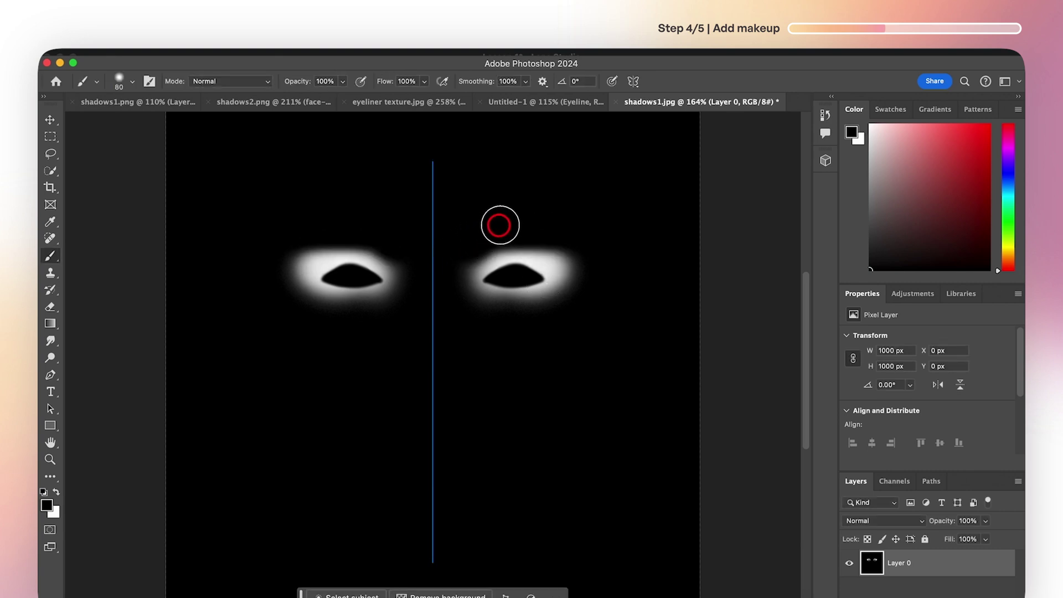
drag(500, 225, 420, 220)
Export the mask as the JPG shadows1_2 into Downloads.
click(196, 43)
mouse_move(249, 247)
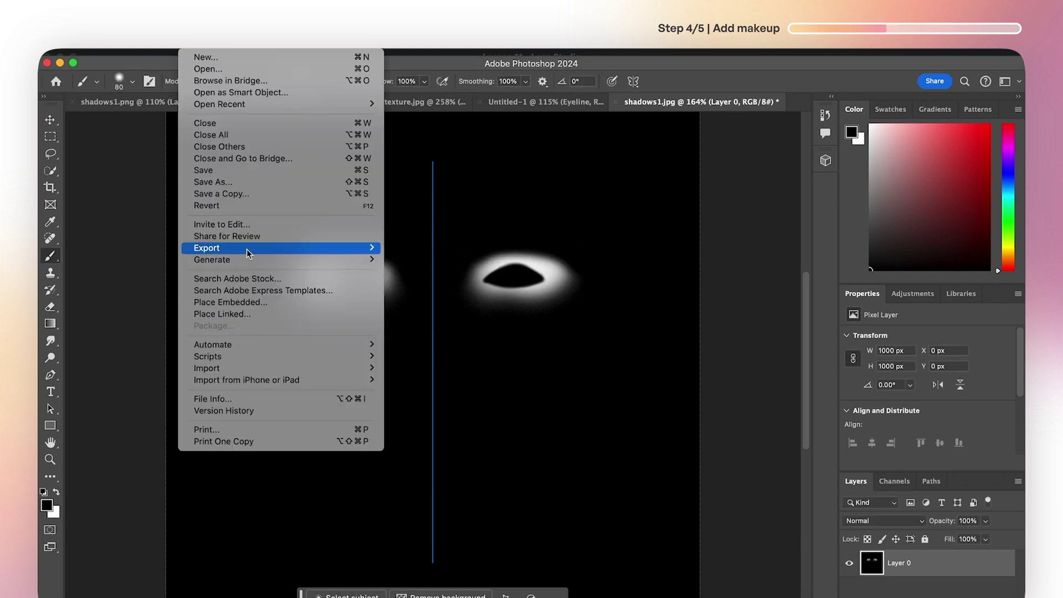
click(442, 267)
click(830, 130)
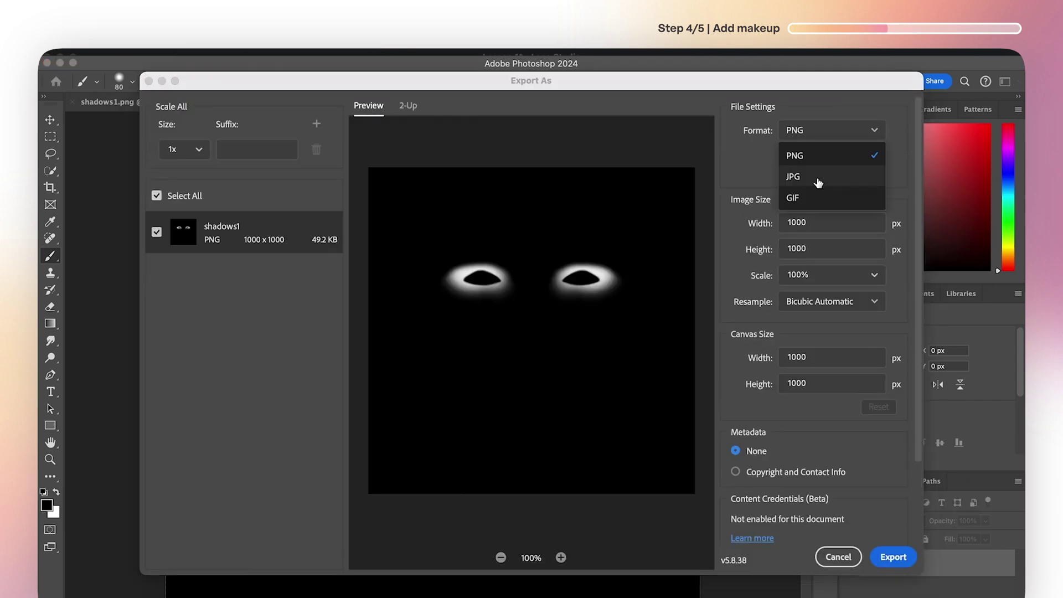
click(818, 178)
key(Return)
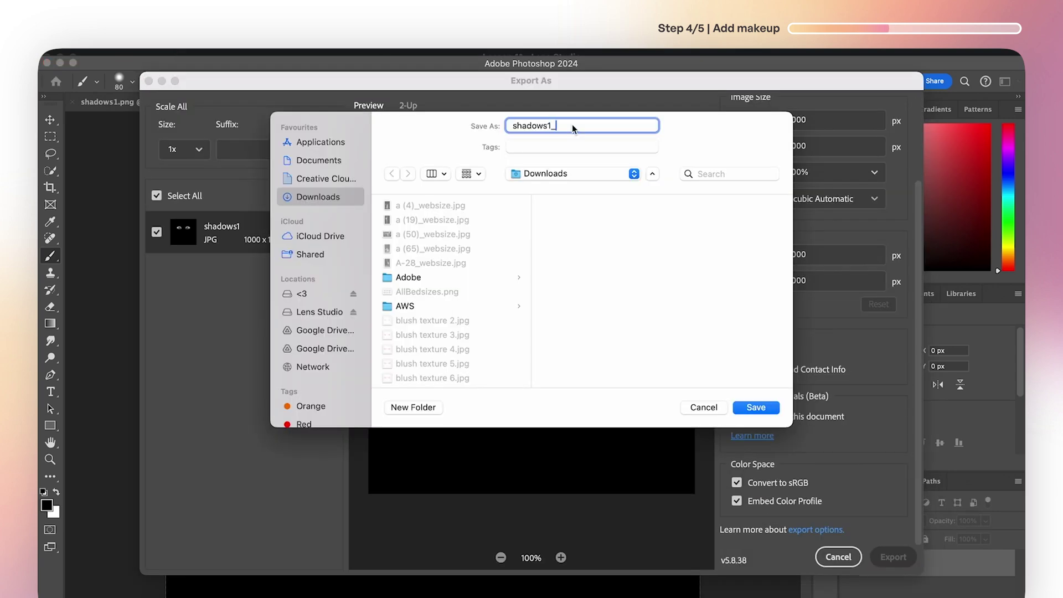
click(758, 410)
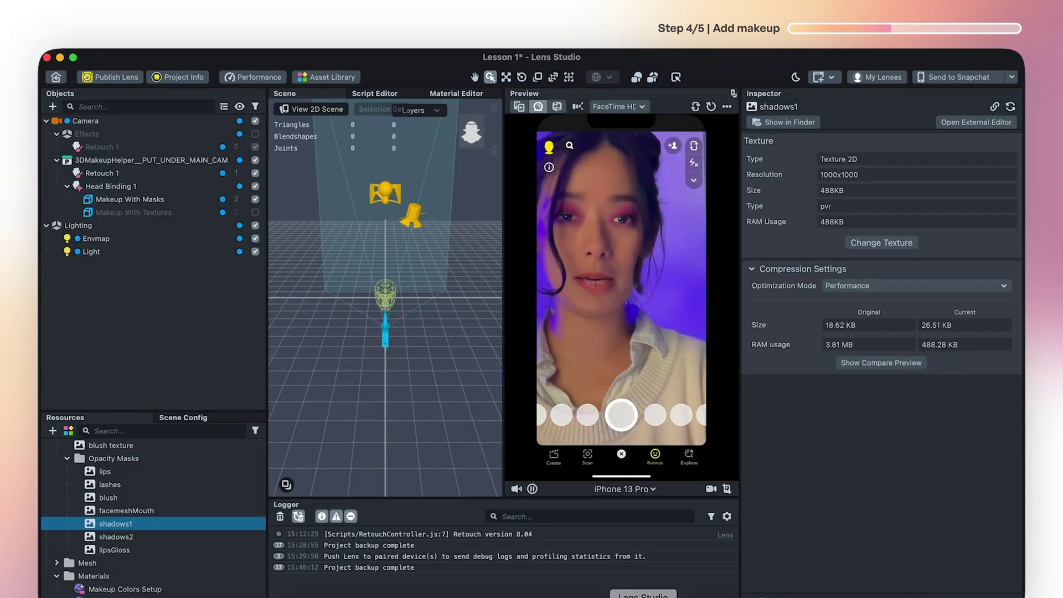
Import shadows1_2.jpg and set it as Eyeshadow A's Opacity Texture in Makeup Colors Setup.
mouse_move(588, 270)
mouse_down()
mouse_move(200, 489)
mouse_move(147, 529)
mouse_up()
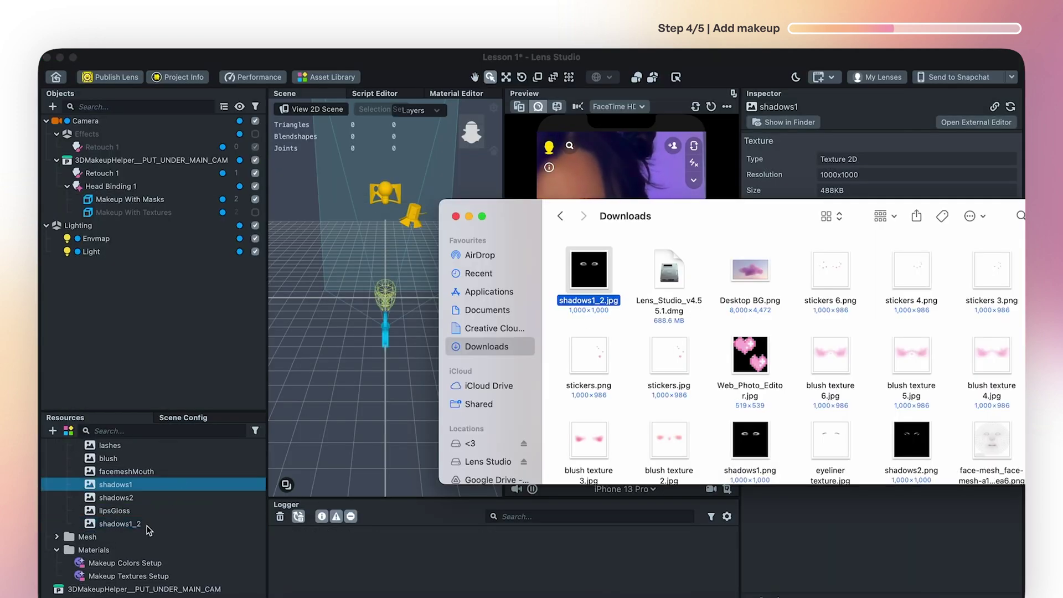
click(129, 199)
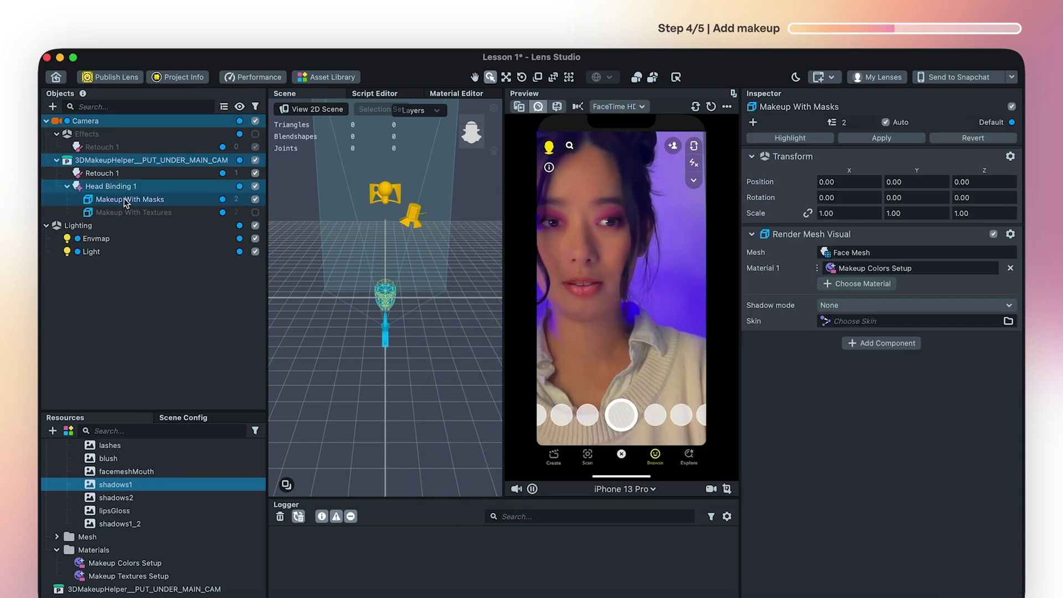
right_click(874, 265)
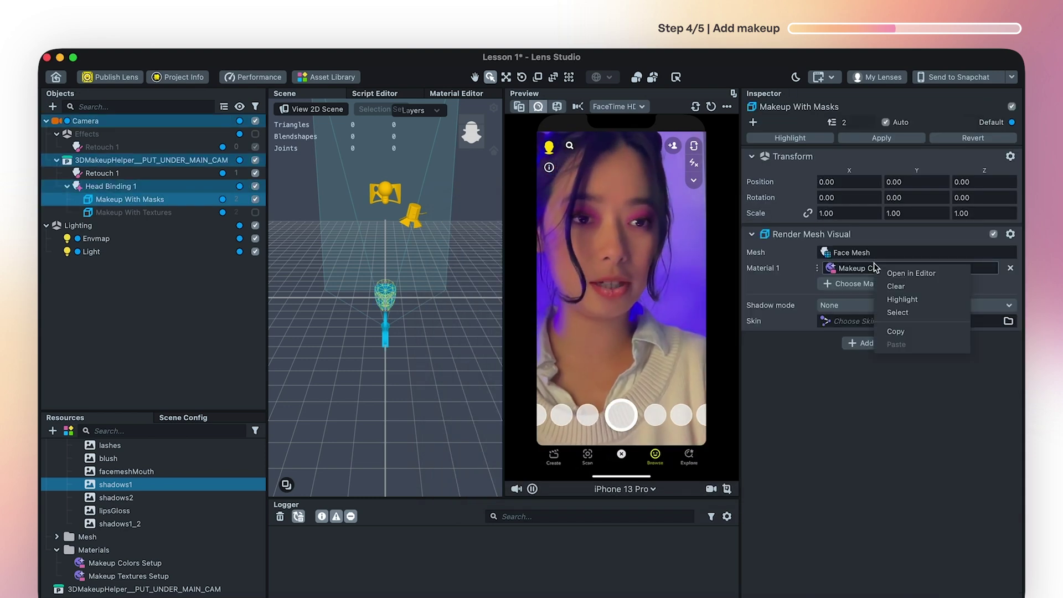
click(912, 312)
mouse_move(141, 522)
mouse_down()
mouse_move(679, 516)
mouse_move(881, 582)
mouse_move(917, 575)
mouse_up()
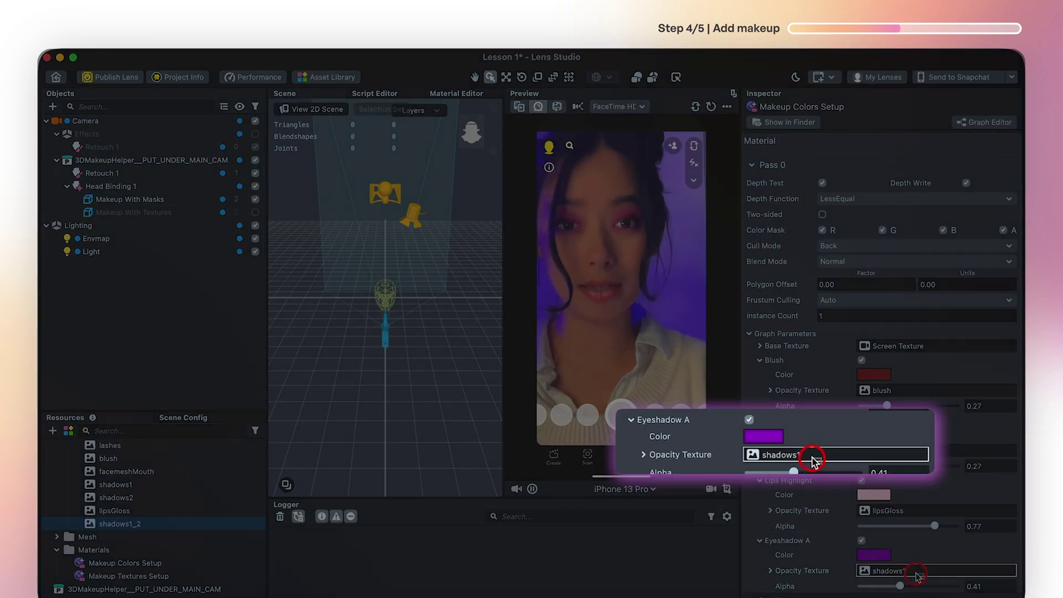
drag(917, 576, 916, 578)
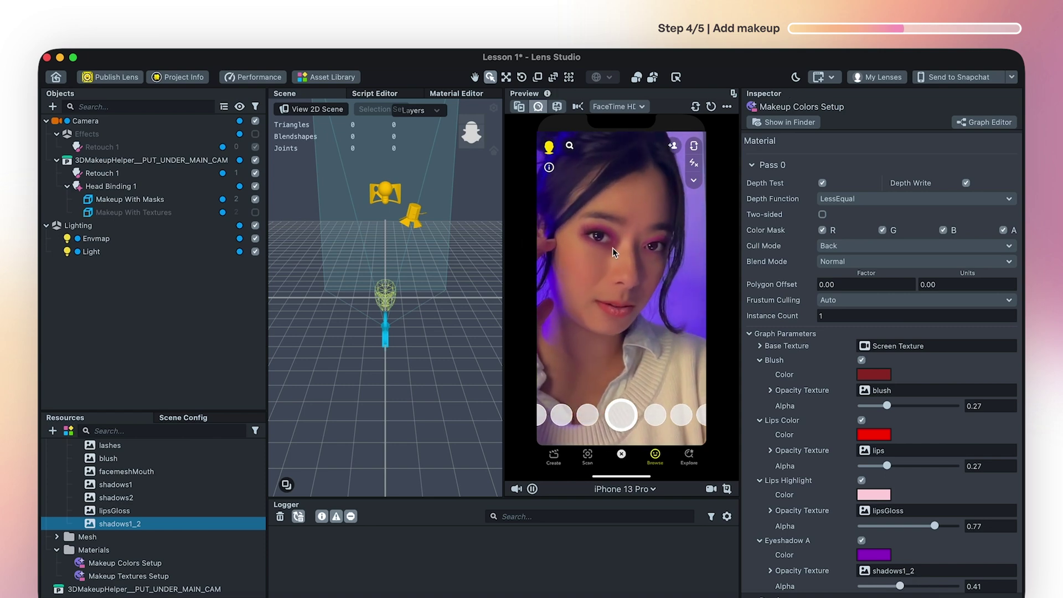
scroll(904, 522, down, 5)
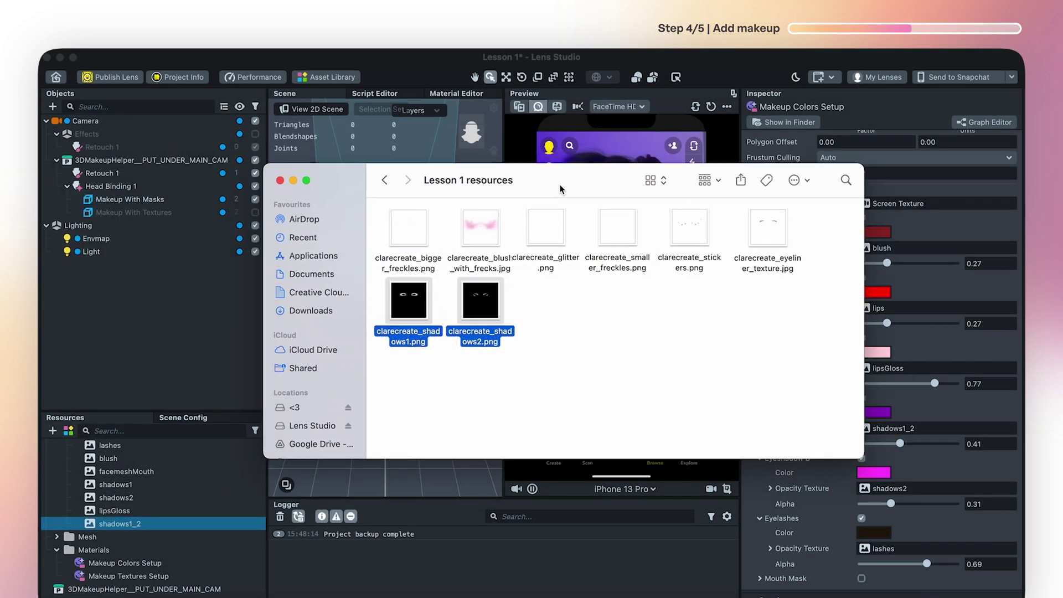
Import the two clarecreate shadow mask images into the project Resources.
click(666, 346)
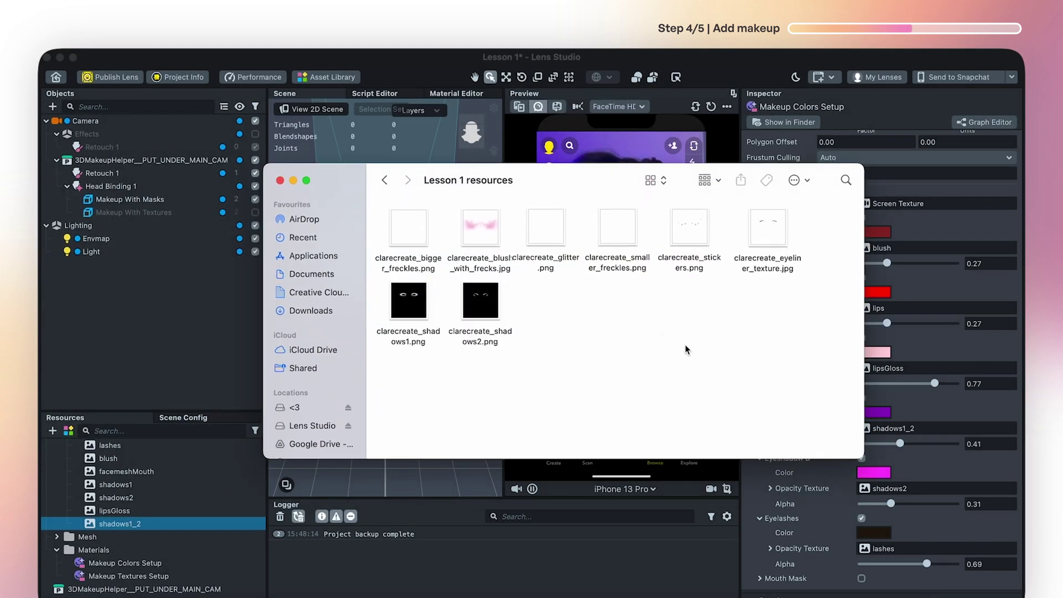
click(410, 297)
click(484, 297)
click(553, 309)
drag(553, 309, 390, 291)
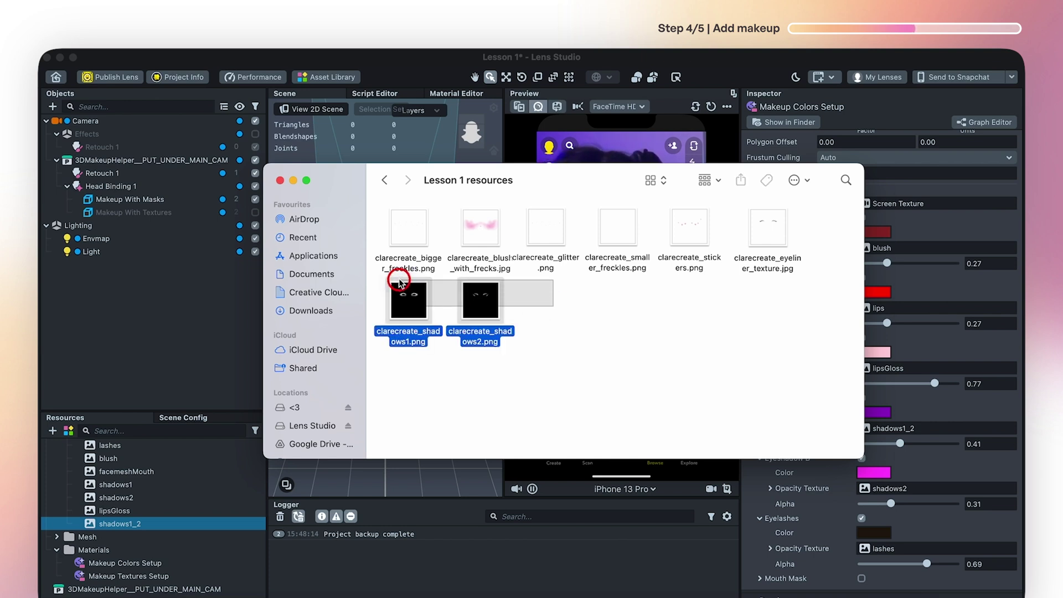
mouse_move(480, 300)
mouse_down()
mouse_move(206, 484)
mouse_move(208, 498)
mouse_up()
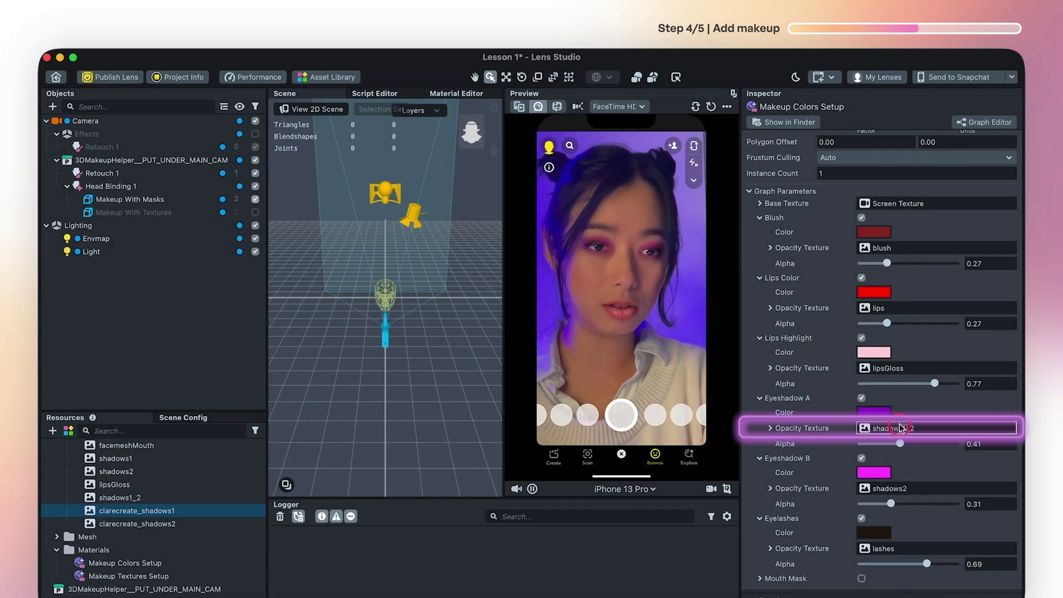
Use clarecreate_shadows1 and clarecreate_shadows2 as Eyeshadow A and B opacity masks, and disable Blush.
drag(249, 495, 899, 427)
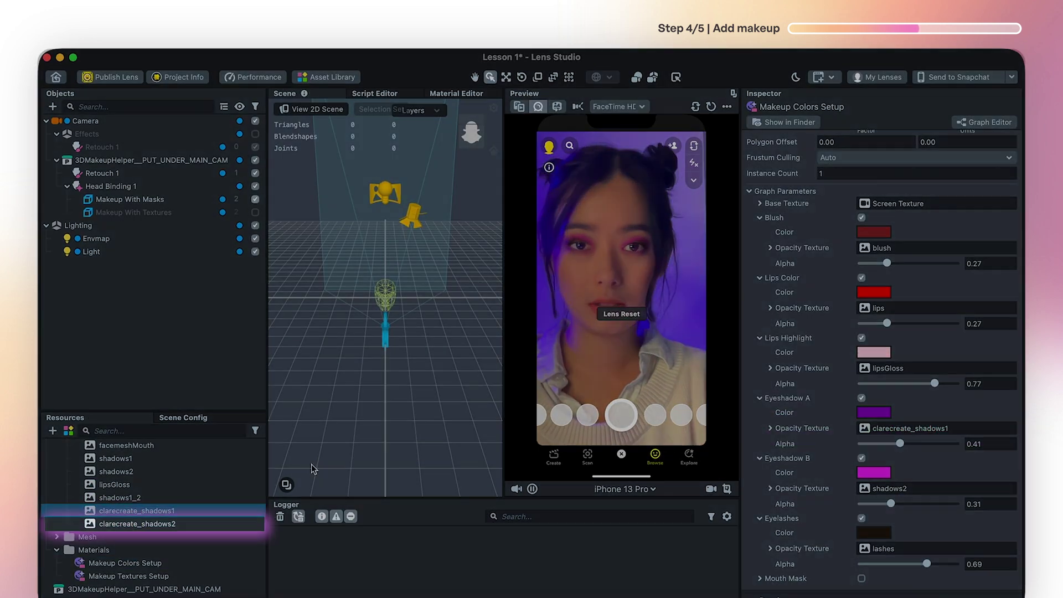
key(Down)
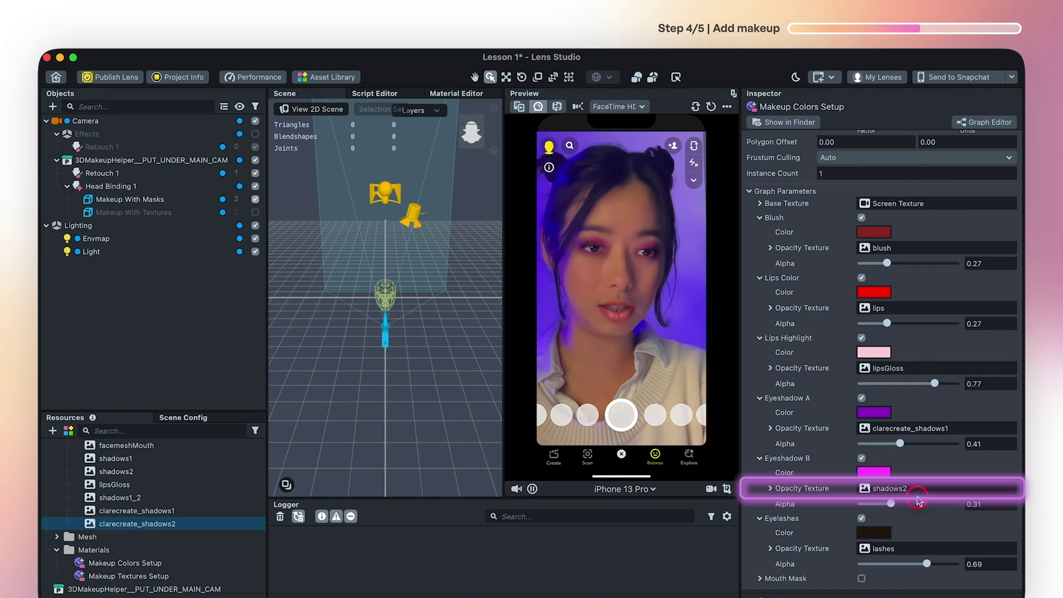
drag(1011, 529, 913, 490)
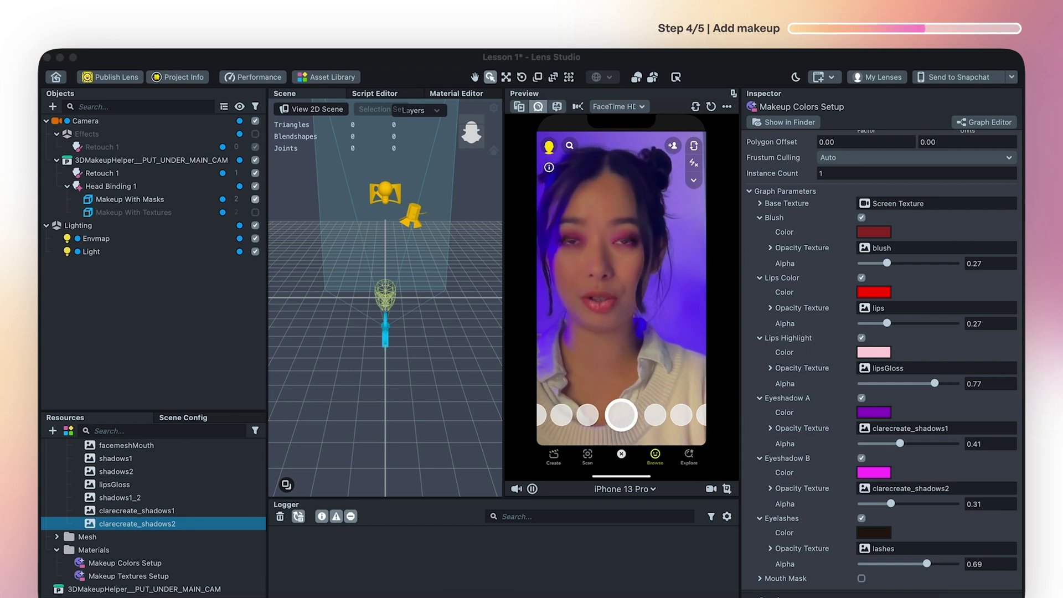
click(862, 217)
scroll(806, 312, up, 3)
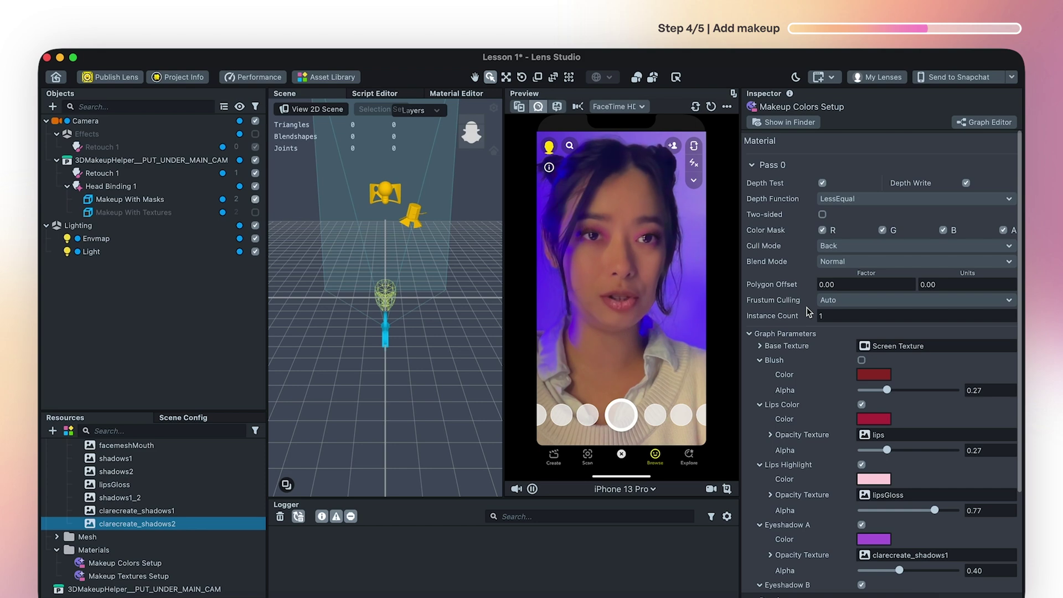
scroll(829, 489, down, 3)
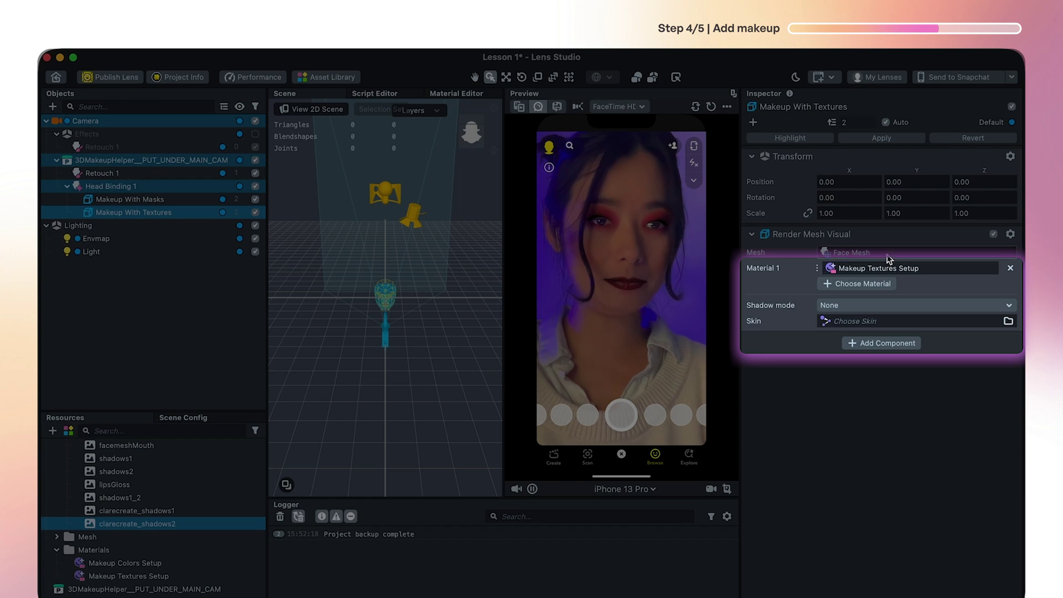
Reveal the Makeup Textures Setup blush texture in Finder and open it in Photoshop 2024.
right_click(893, 271)
click(911, 317)
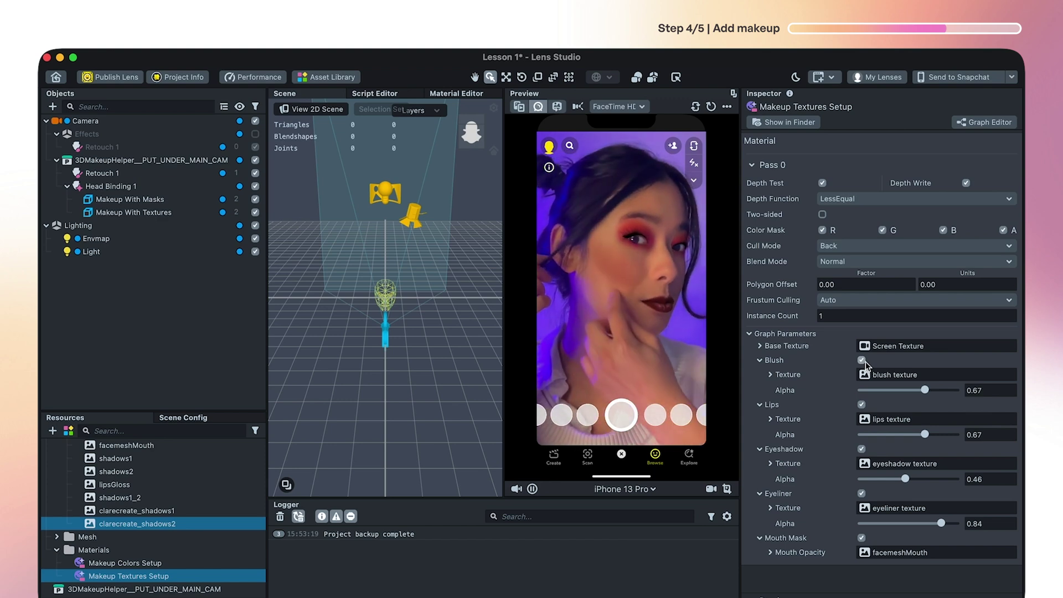
click(893, 375)
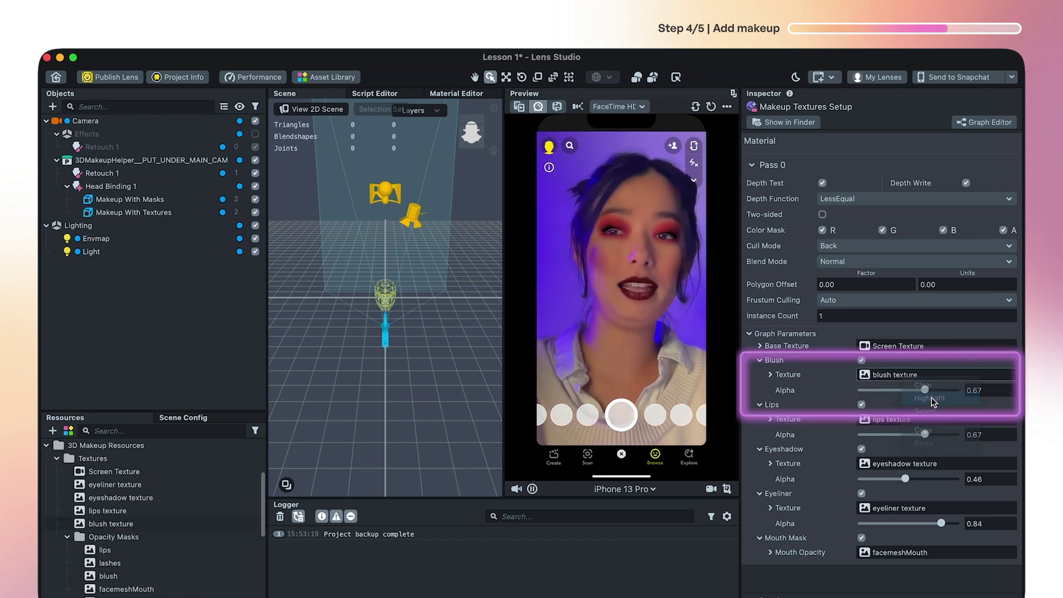
right_click(123, 523)
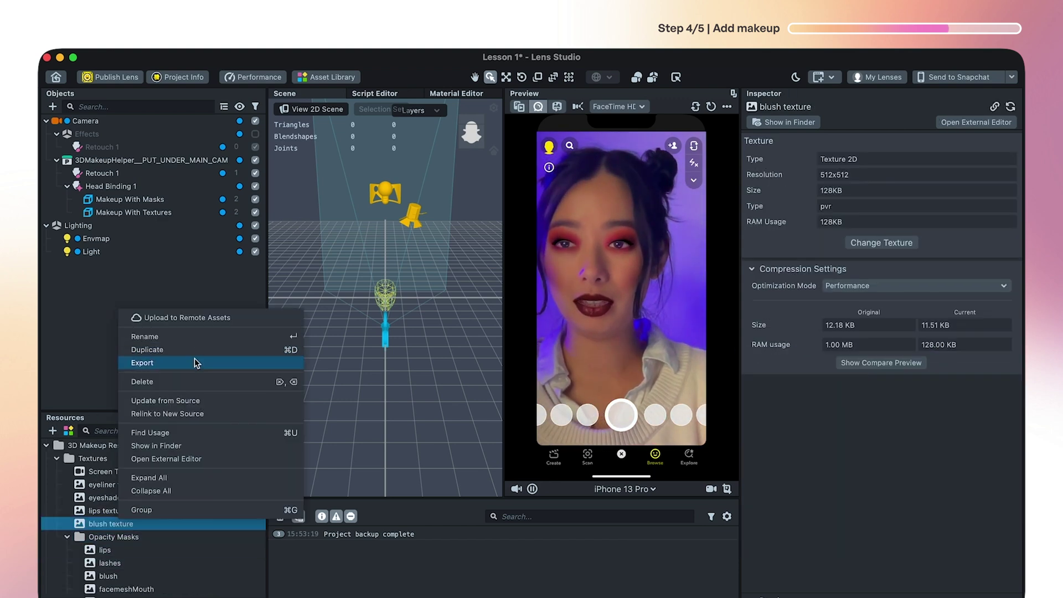
click(184, 447)
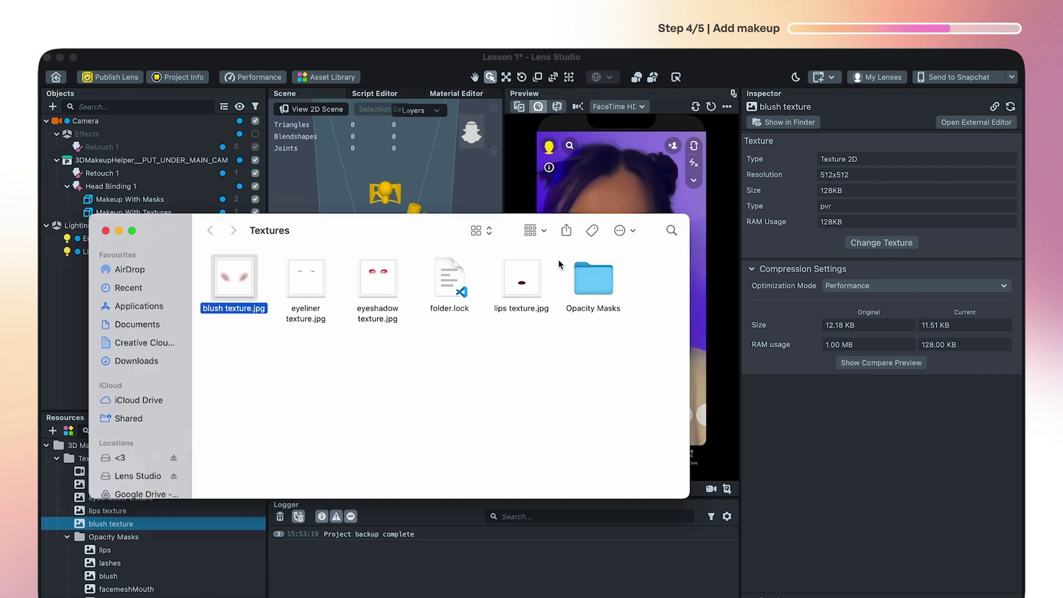
right_click(226, 278)
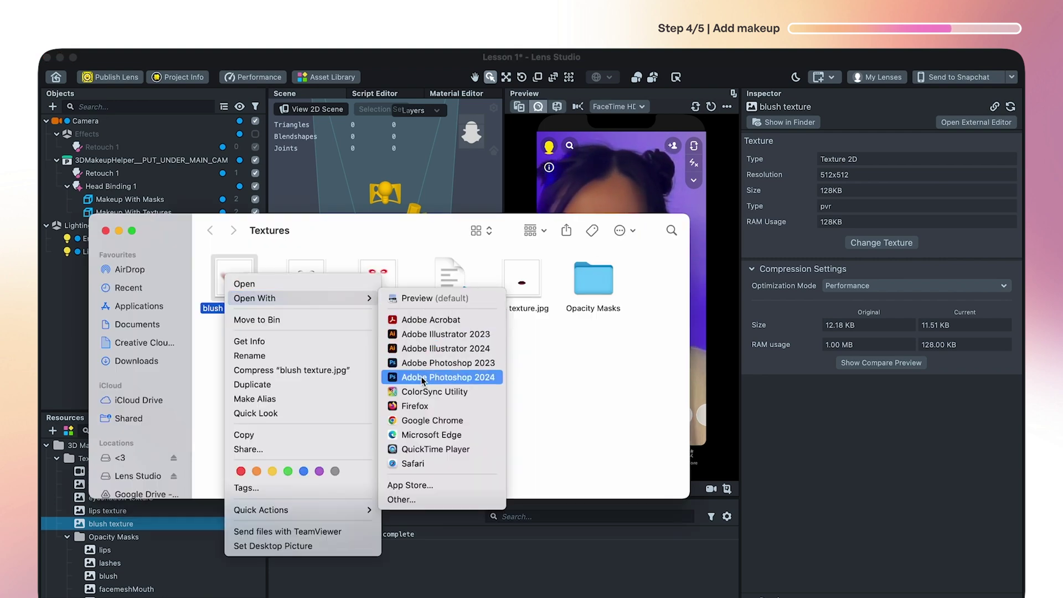
click(434, 379)
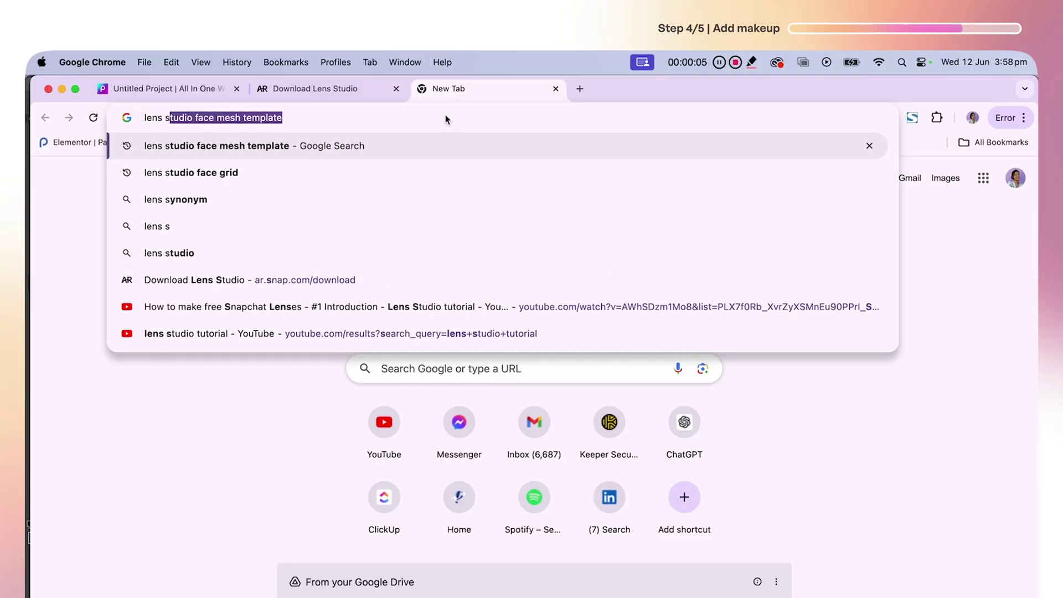
Search 'lens studio face mesh template' and open the Snap docs Face Mesh page.
key(Right)
key(Return)
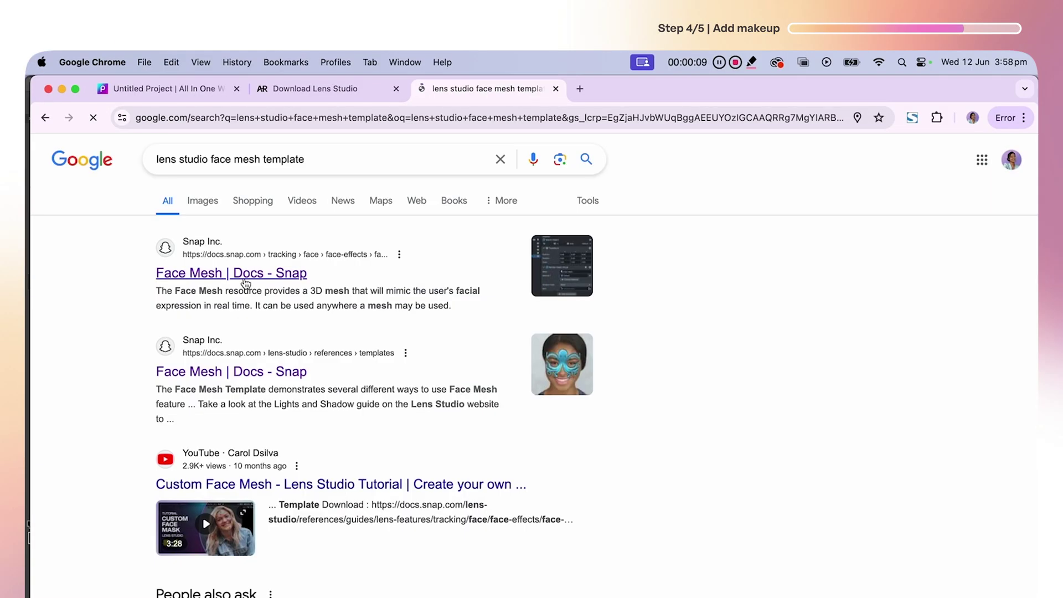
click(244, 280)
scroll(645, 323, down, 5)
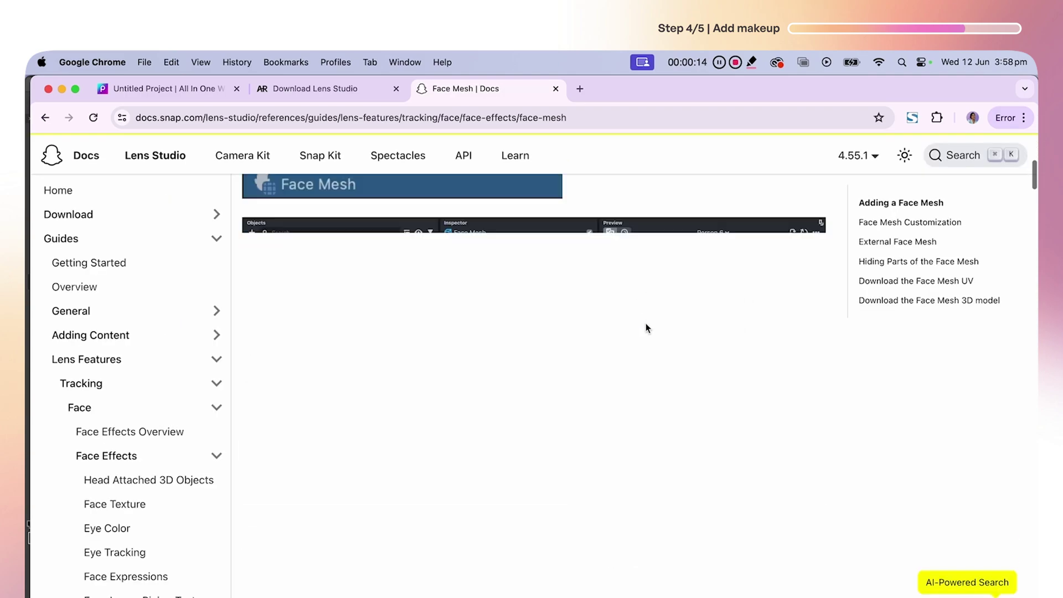
scroll(645, 323, down, 3)
scroll(646, 322, down, 5)
scroll(645, 325, down, 5)
scroll(645, 325, down, 5)
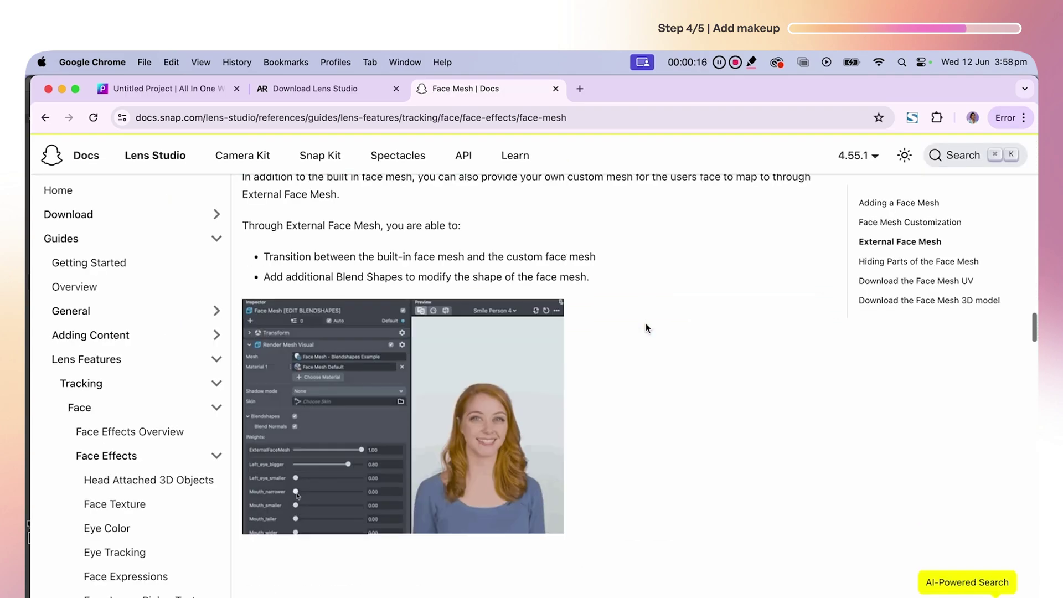
scroll(645, 325, down, 5)
scroll(646, 325, down, 5)
scroll(645, 322, down, 10)
scroll(646, 323, up, 2)
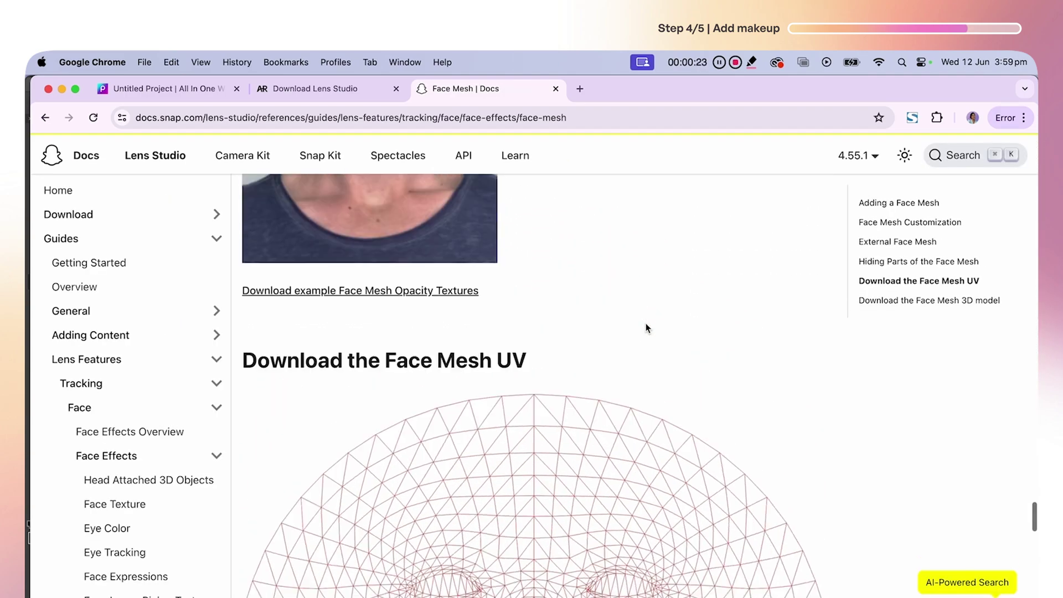
scroll(645, 324, down, 6)
scroll(645, 324, up, 3)
scroll(645, 326, down, 2)
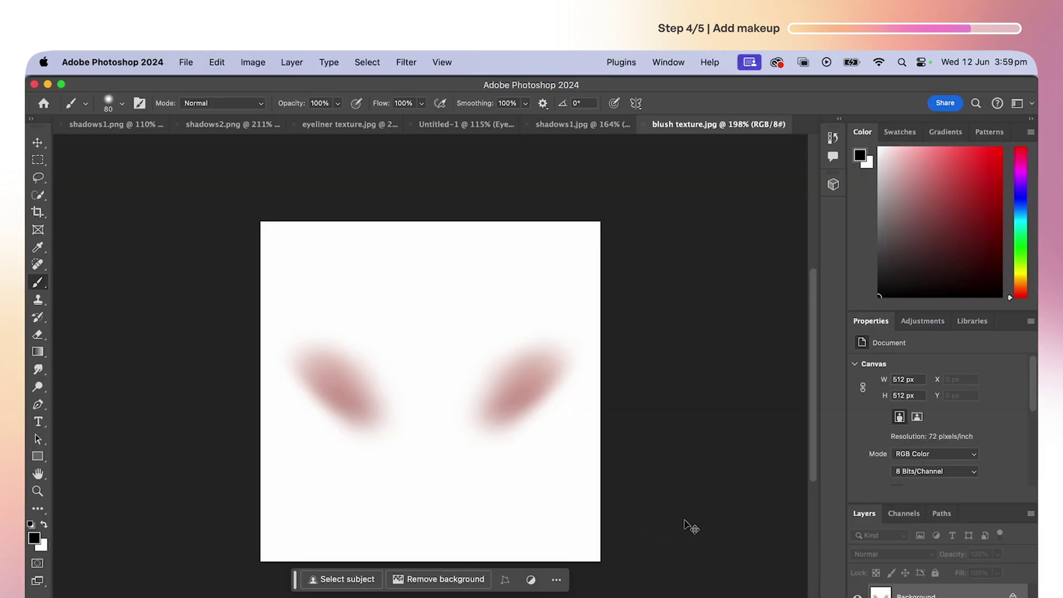
Place the face mesh UV wireframe on the blush texture, scaled to about a quarter size.
drag(689, 526, 684, 520)
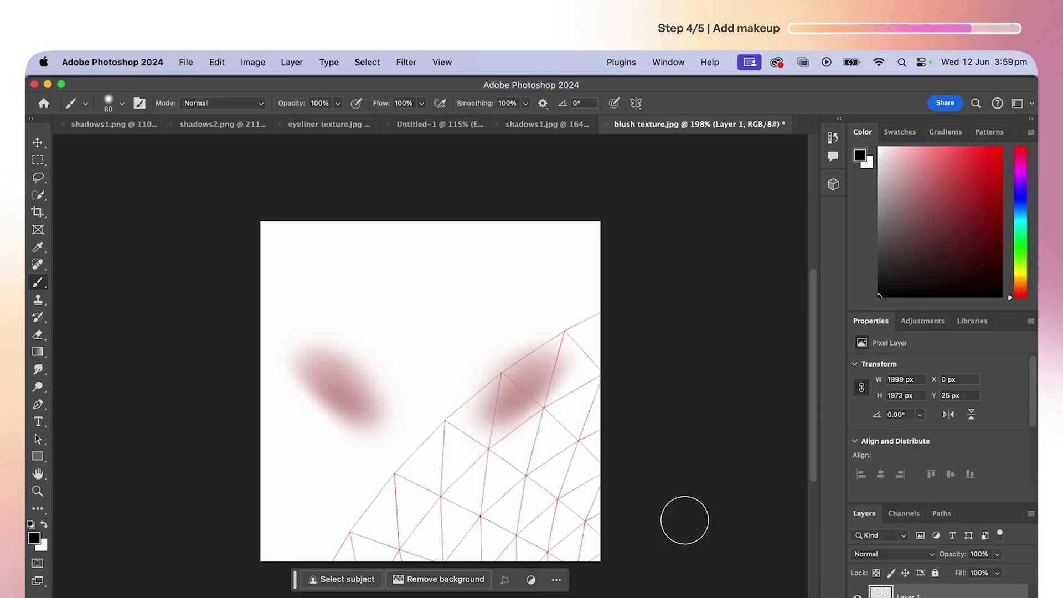
key(ctrl+t)
alt+scroll(581, 457, down, 5)
drag(467, 417, 463, 412)
alt+scroll(463, 412, up, 1)
alt+scroll(465, 406, up, 3)
alt+scroll(493, 422, up, 3)
key(Return)
key(b)
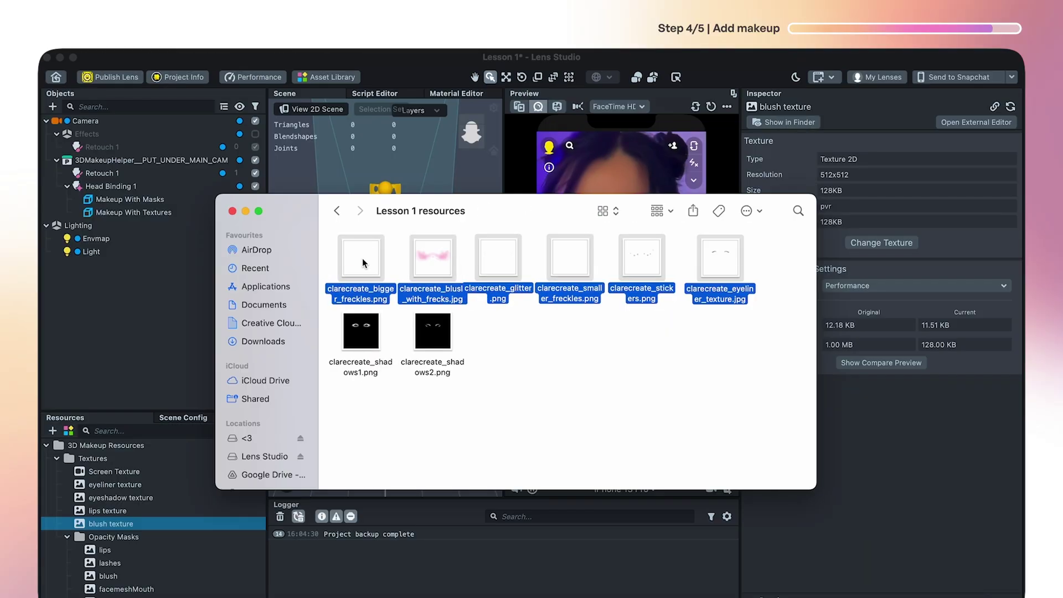
Import the six freckle, glitter and sticker images and select Makeup With Textures.
drag(361, 253, 132, 531)
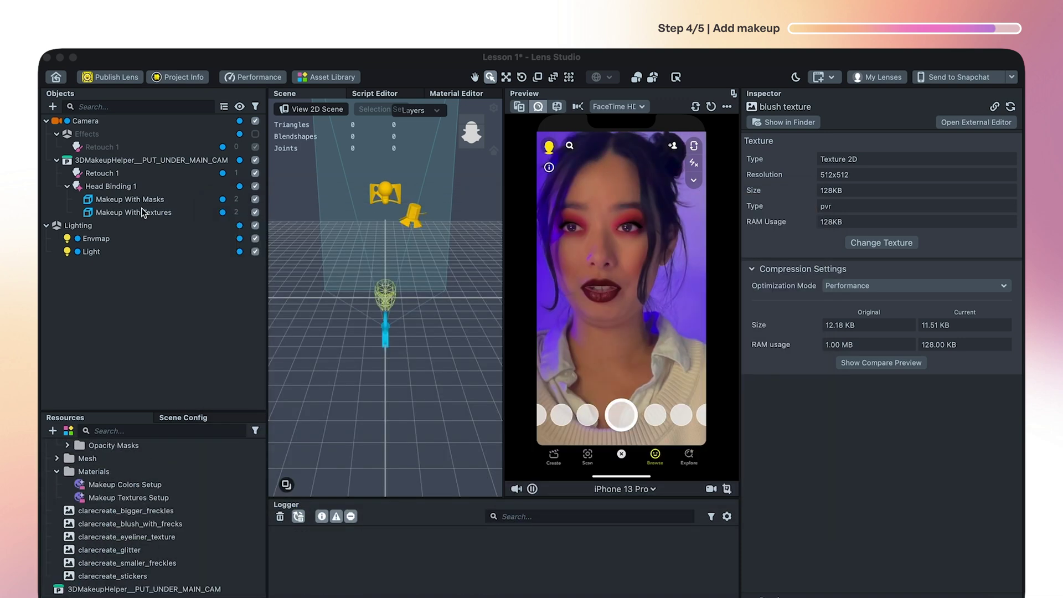
click(142, 212)
click(145, 212)
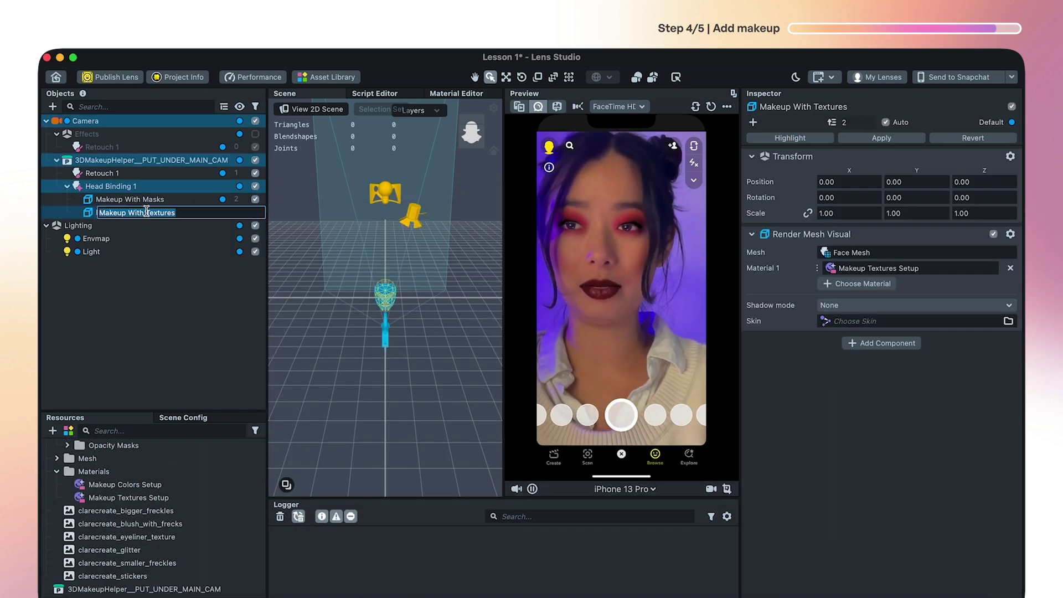
key(Return)
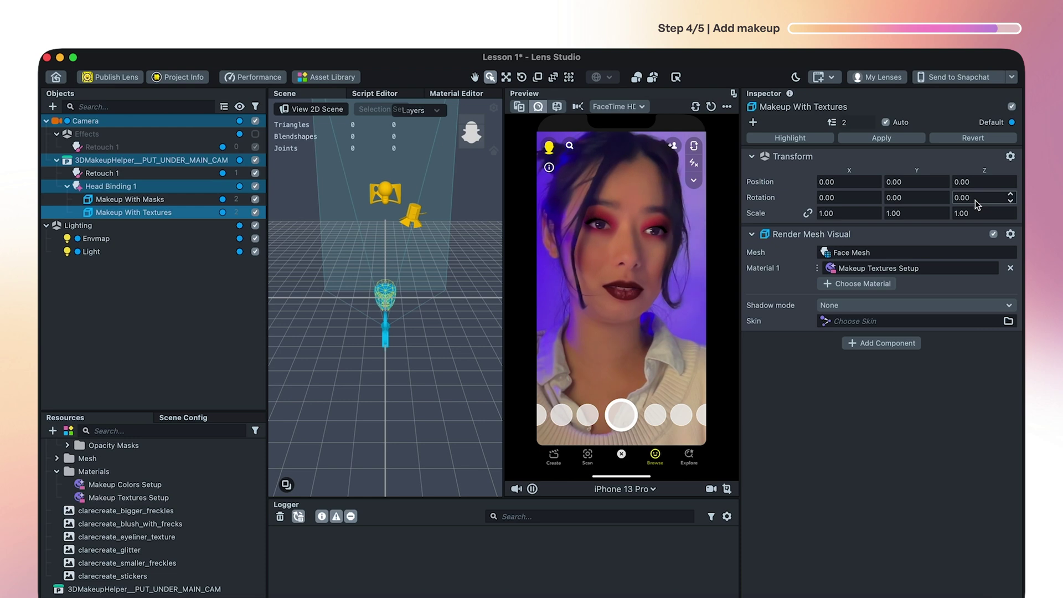
In Makeup Textures Setup, turn off textured lips and eyeshadow and show the blush.
right_click(863, 271)
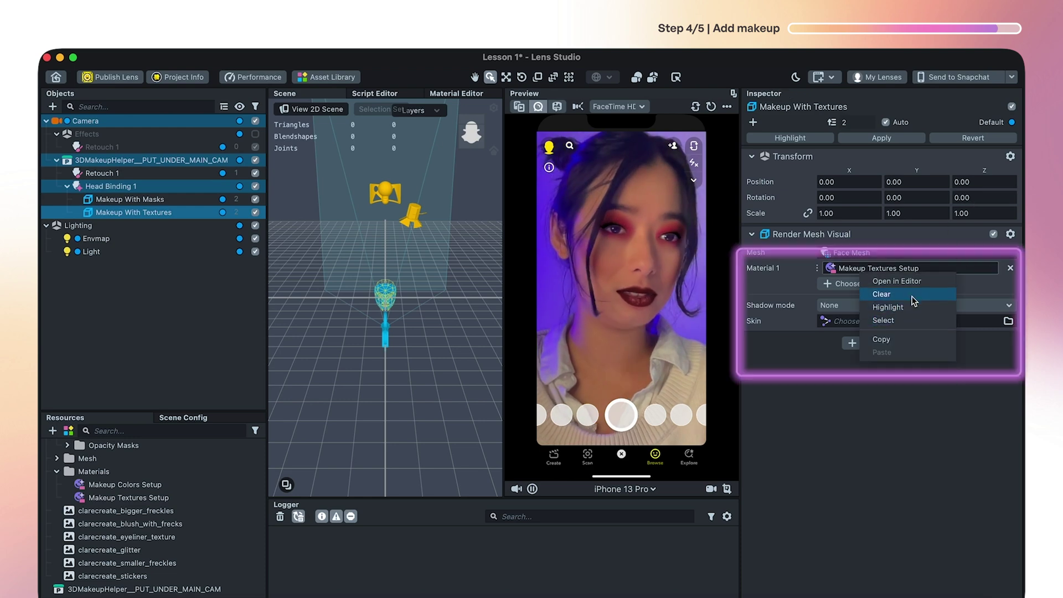
click(897, 320)
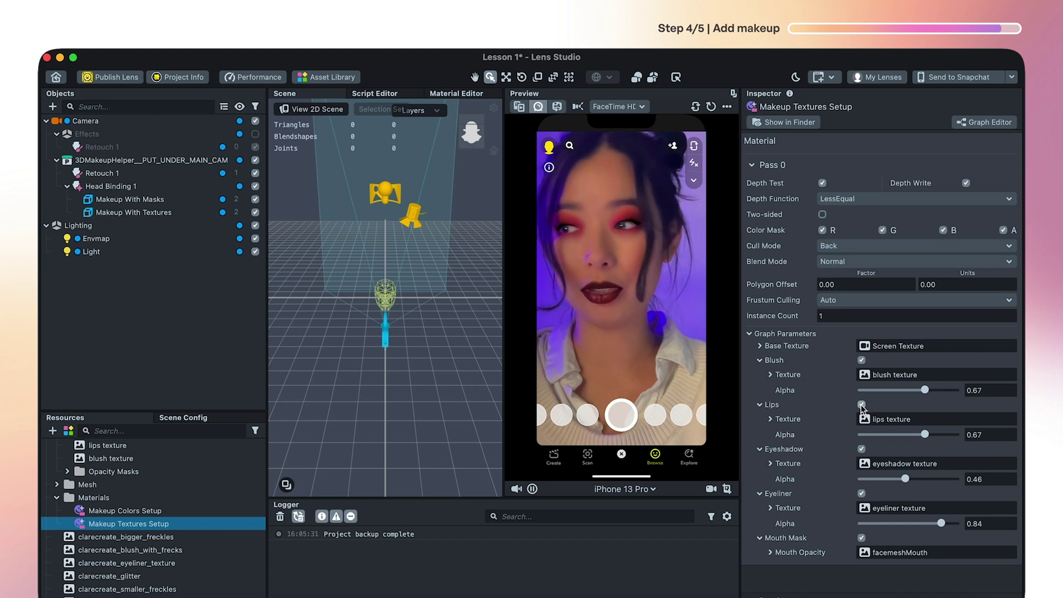
click(860, 405)
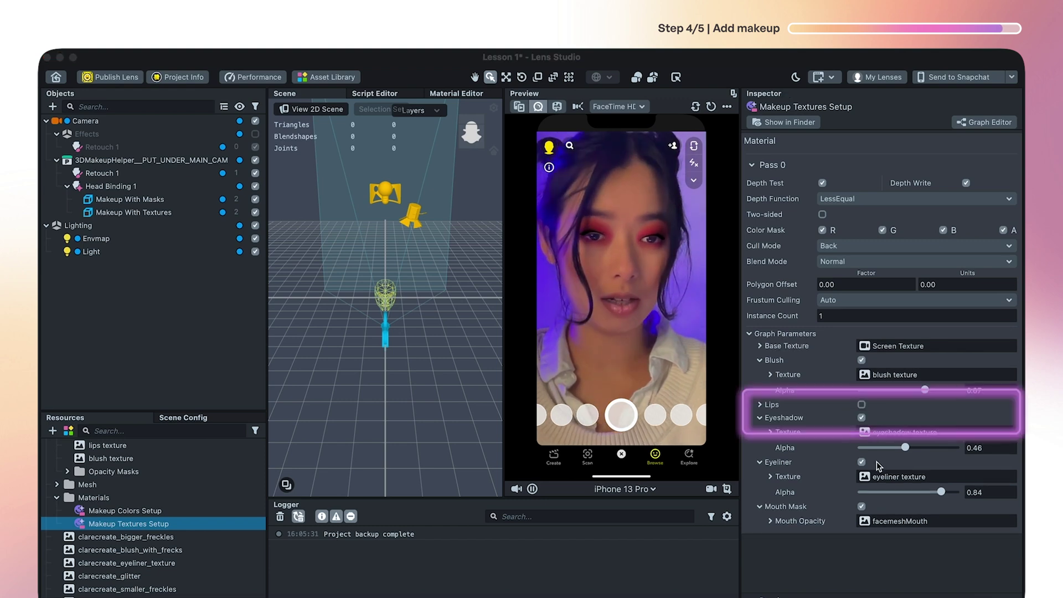
click(862, 418)
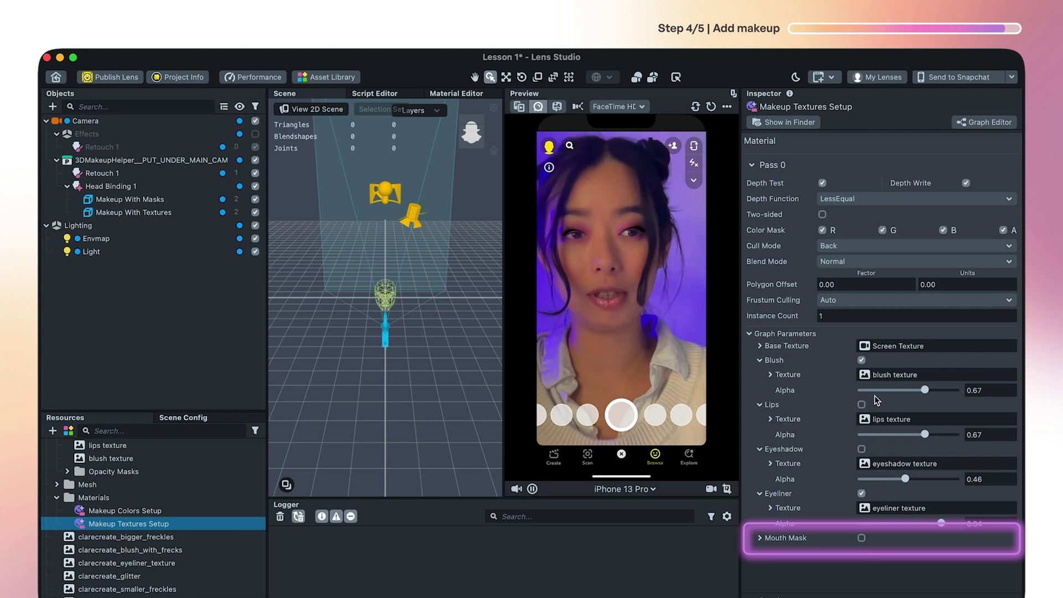
click(861, 361)
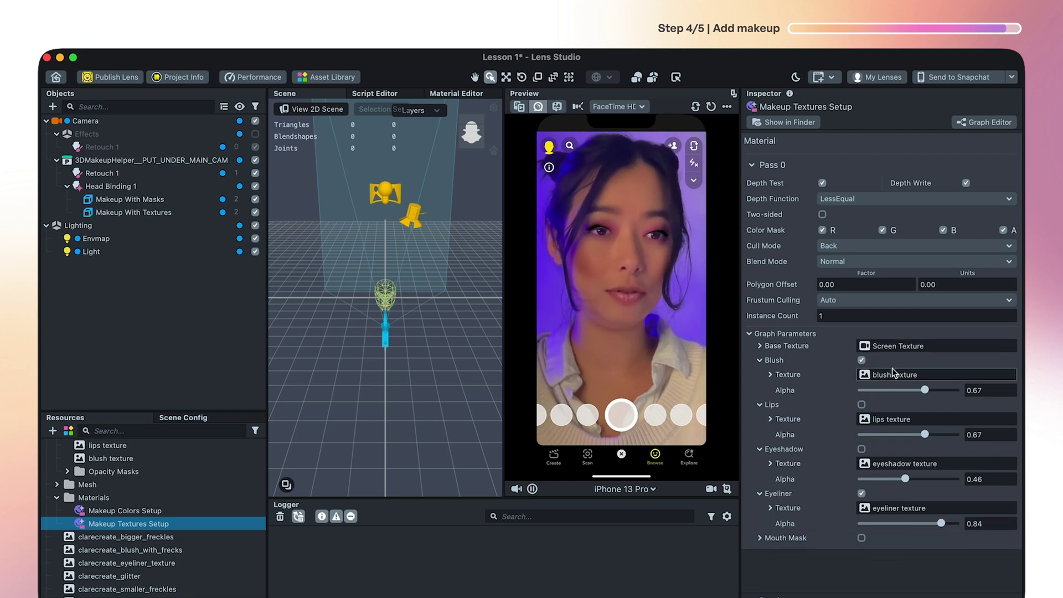
scroll(127, 550, down, 2)
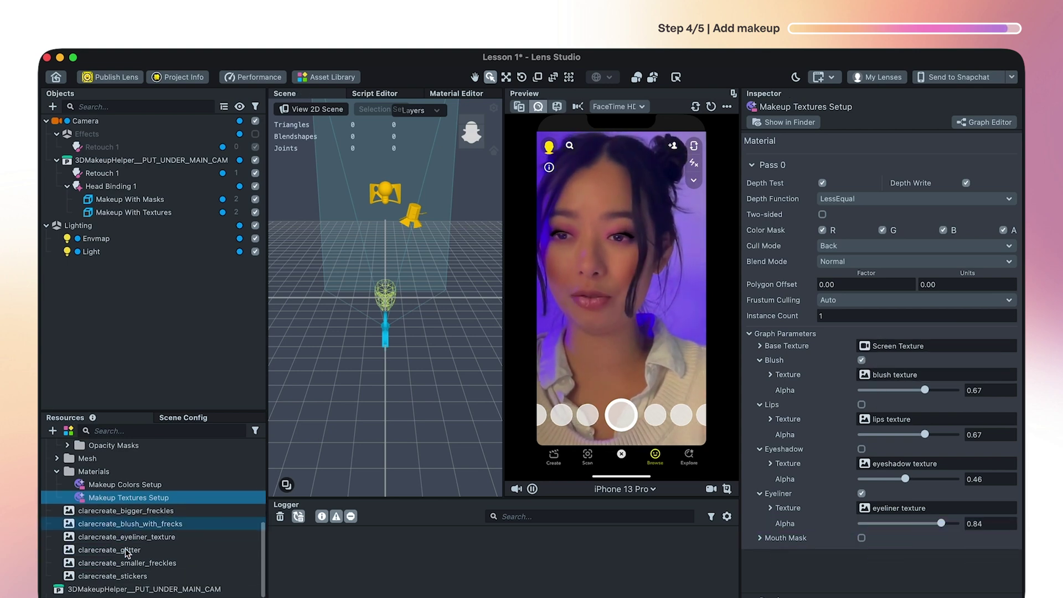
Set Blush to clarecreate_blush_with_frecks at 0.75 alpha and Eyeliner to clarecreate_eyeliner_texture.
drag(130, 523, 719, 439)
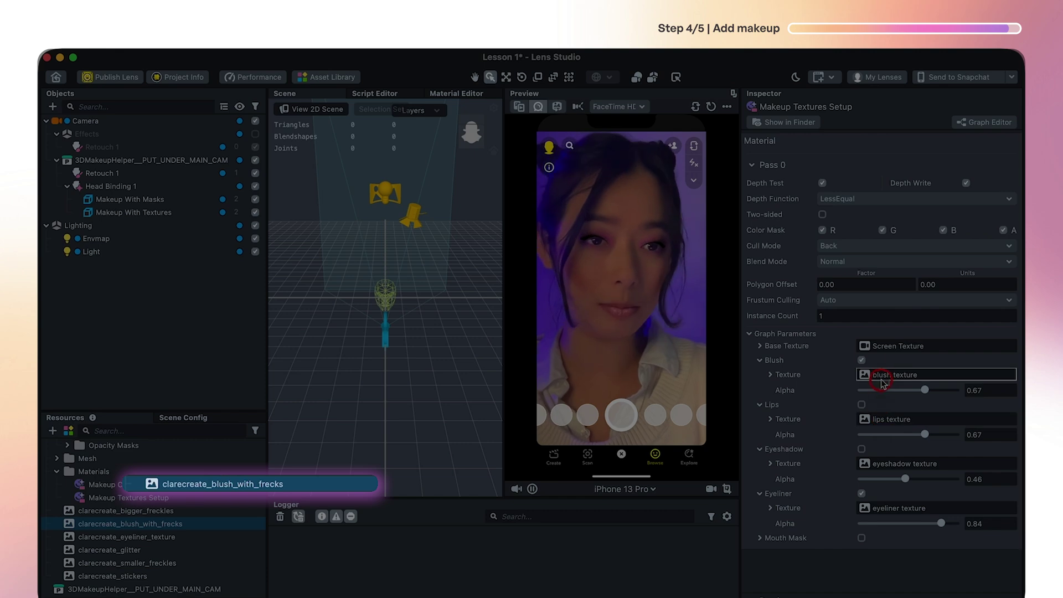
drag(882, 383, 962, 391)
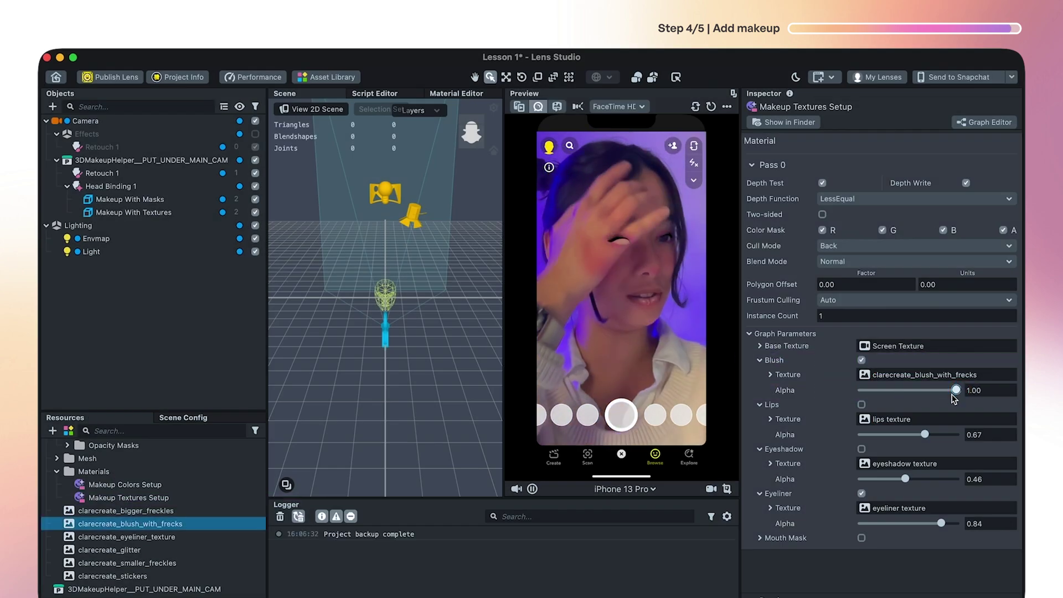
drag(955, 390, 931, 390)
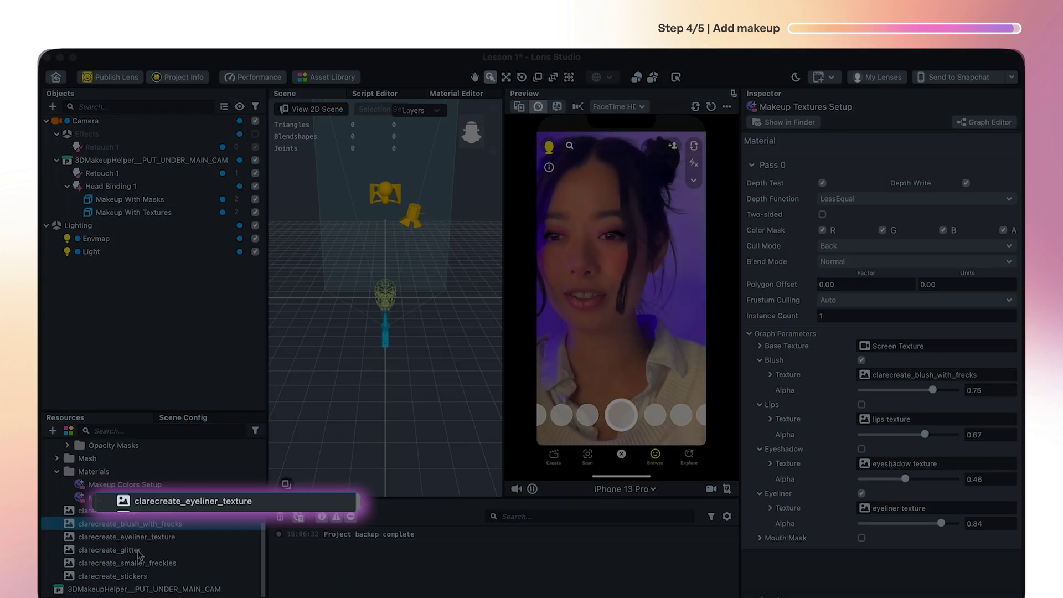
drag(154, 544, 899, 507)
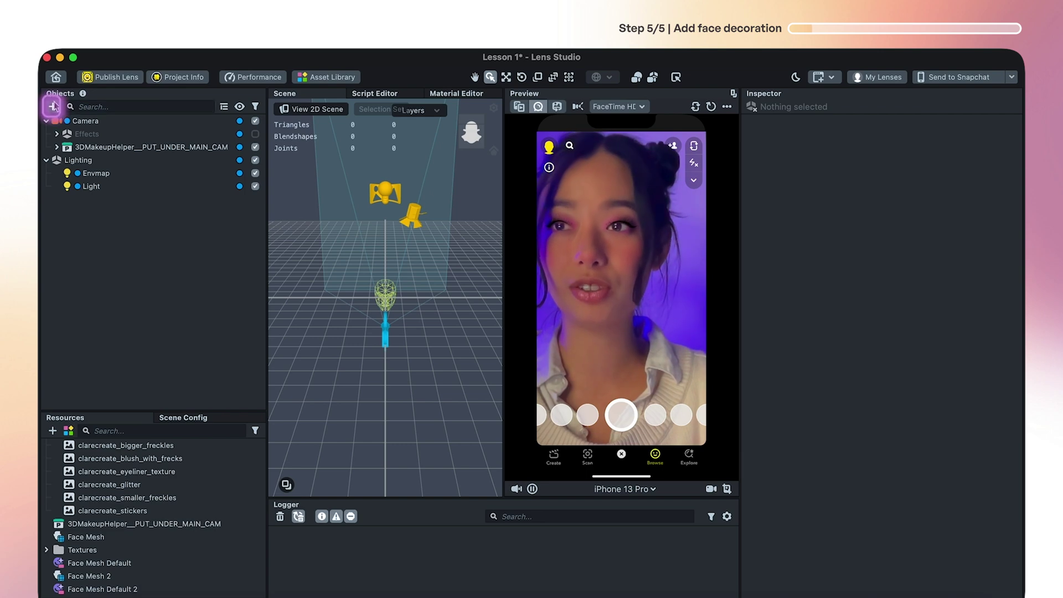
Add a Face Mesh via 'facem' and move Head Binding 0 directly under the Camera.
click(53, 107)
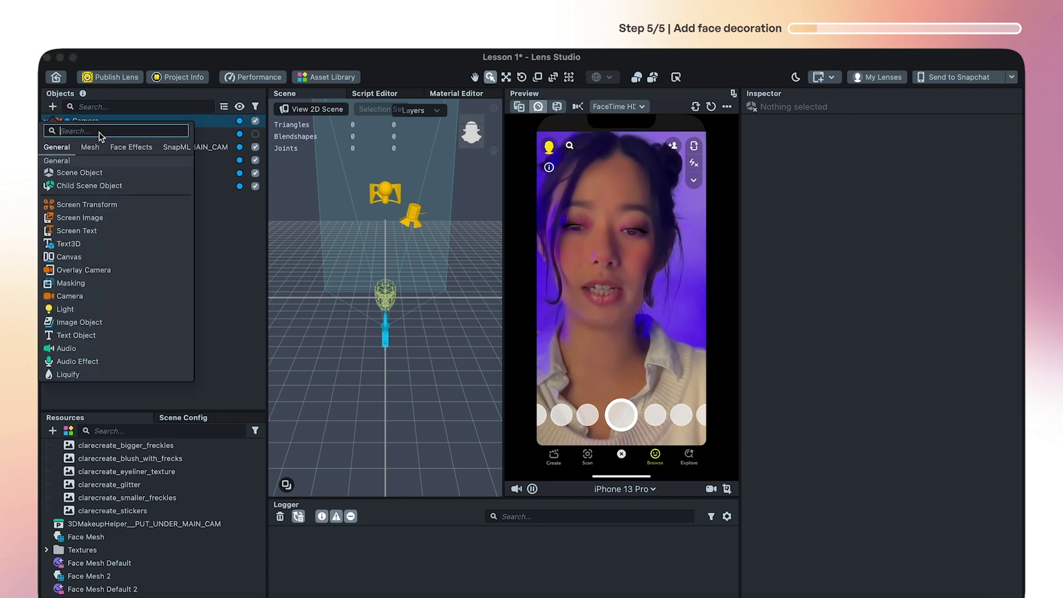
text(facem)
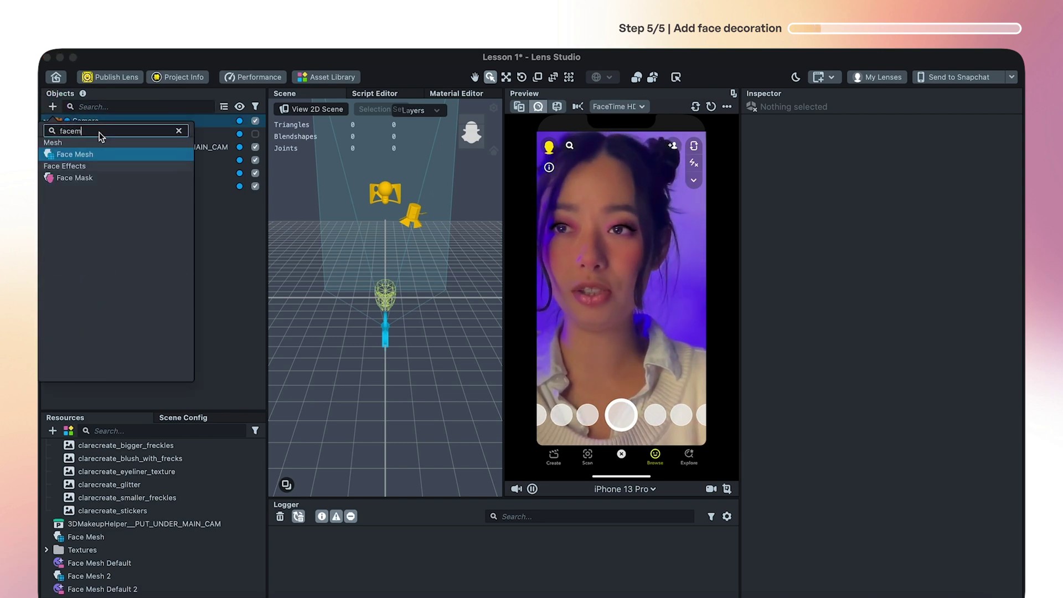
key(Return)
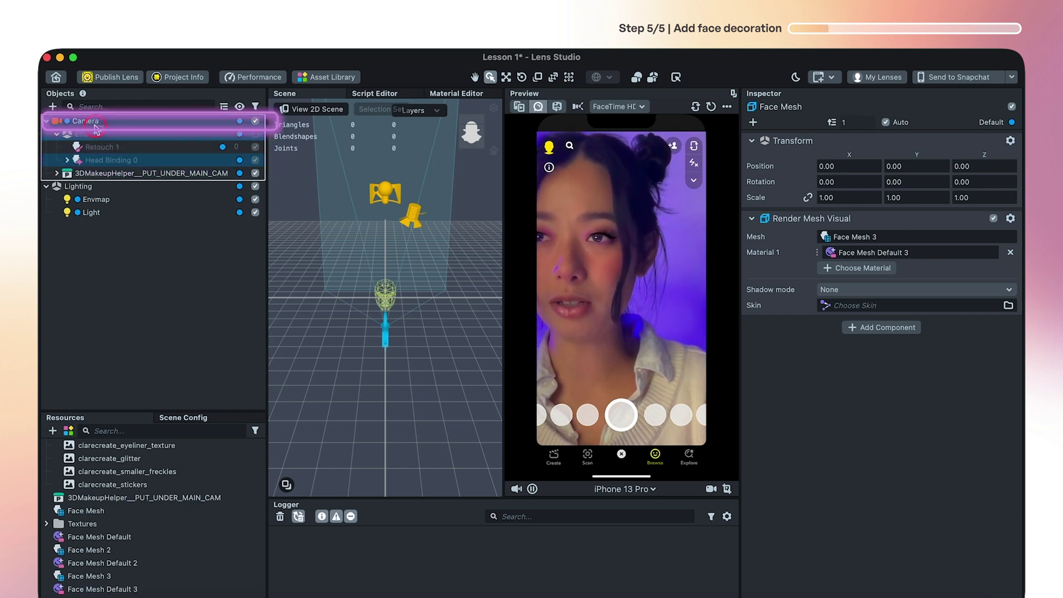
drag(94, 129, 88, 122)
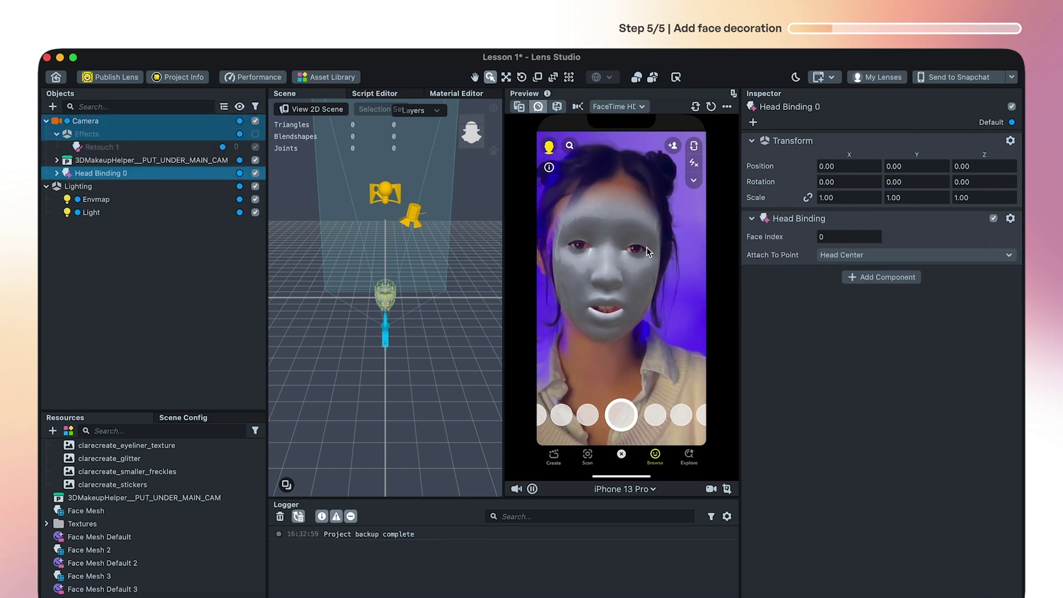
Duplicate the Face Mesh object and hide the original.
click(120, 174)
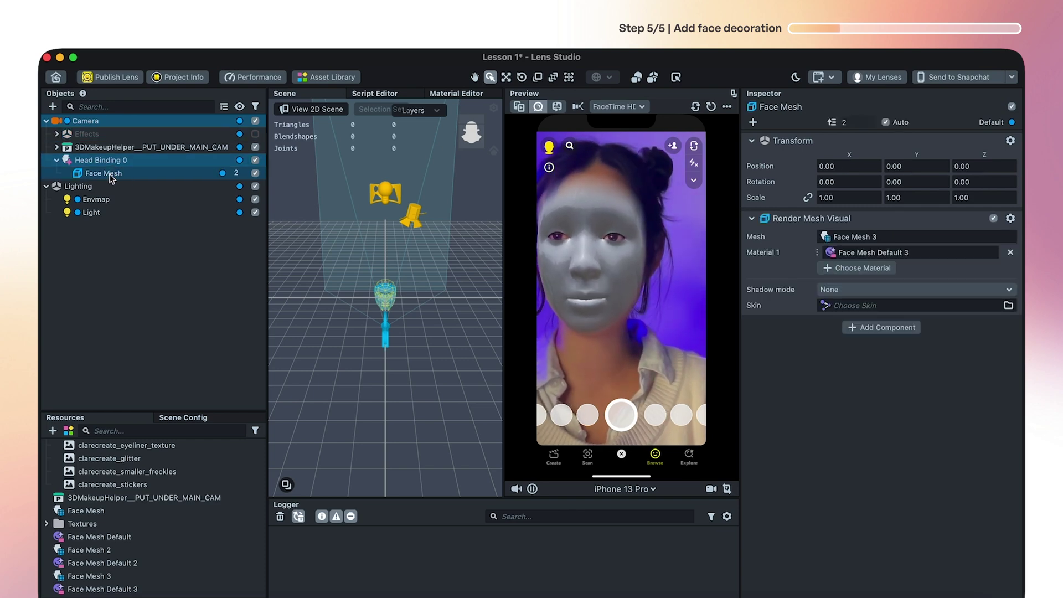
right_click(111, 177)
click(158, 216)
click(254, 173)
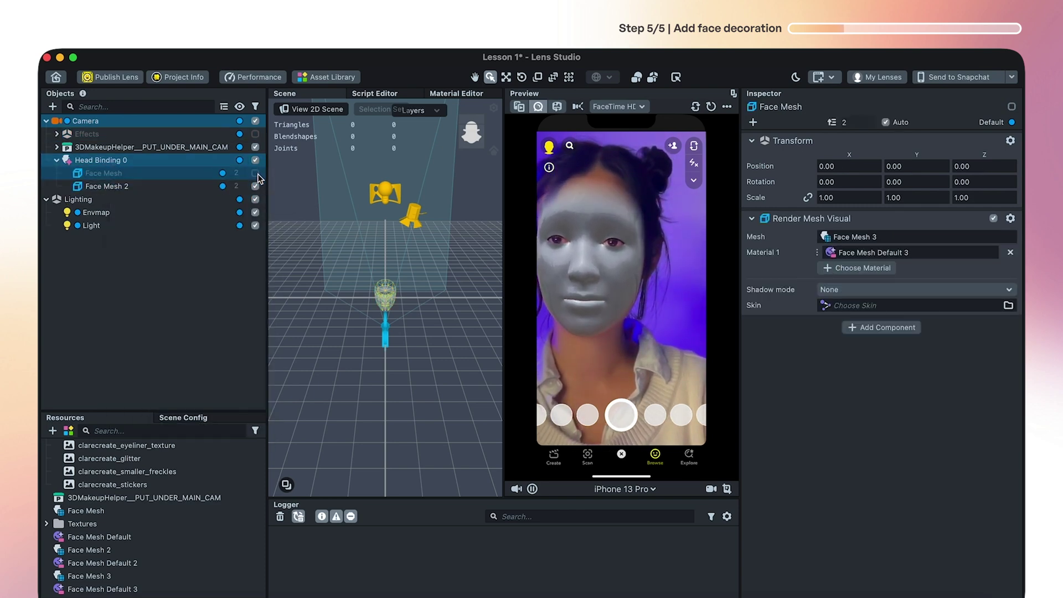
Rename the Face Mesh 2 copy to 'Stickers' and select it.
shift+click(111, 185)
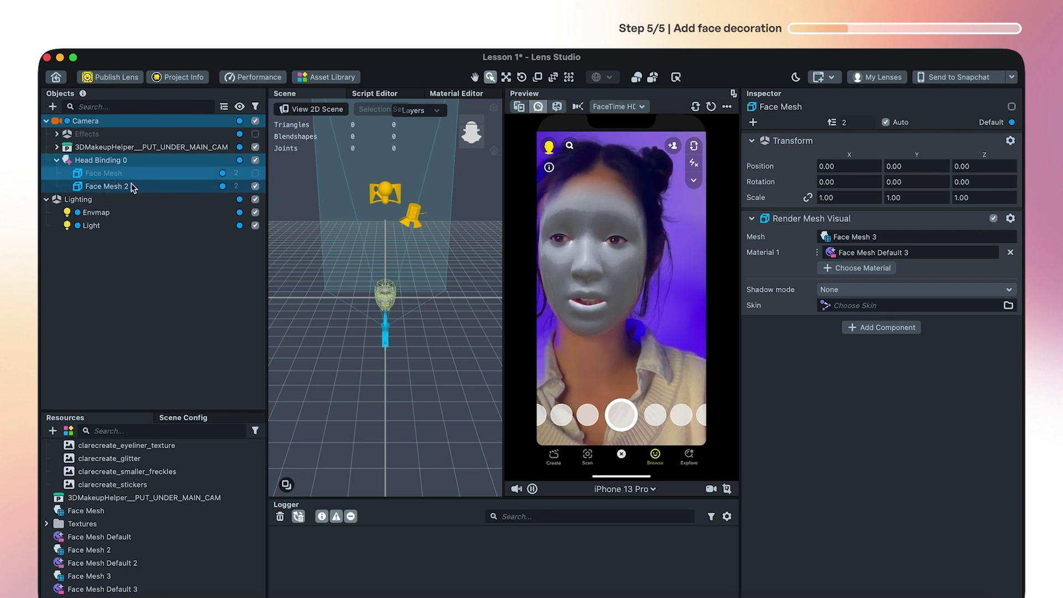
click(110, 185)
right_click(111, 185)
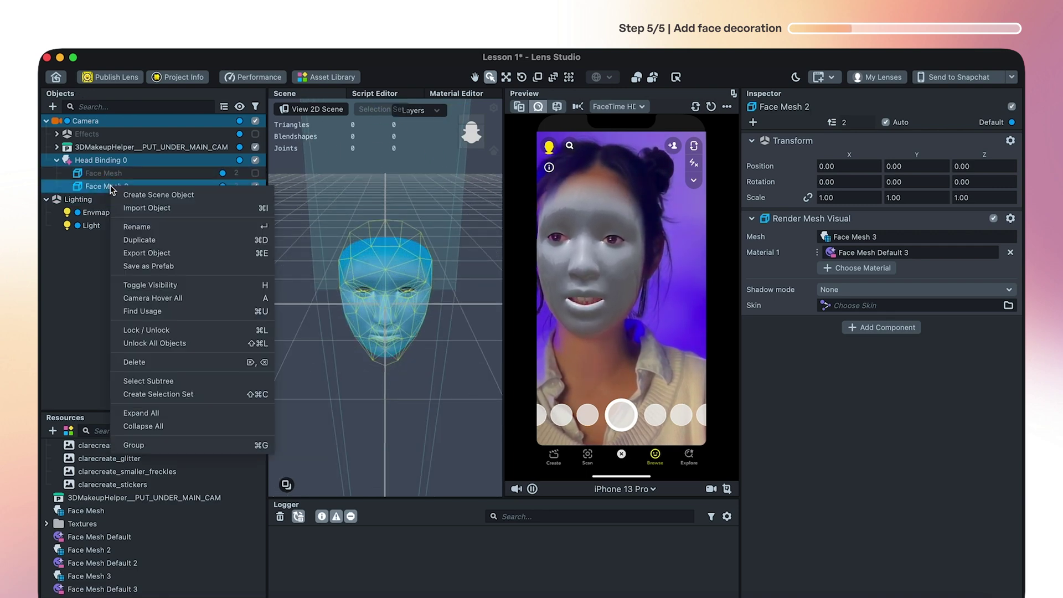
click(152, 228)
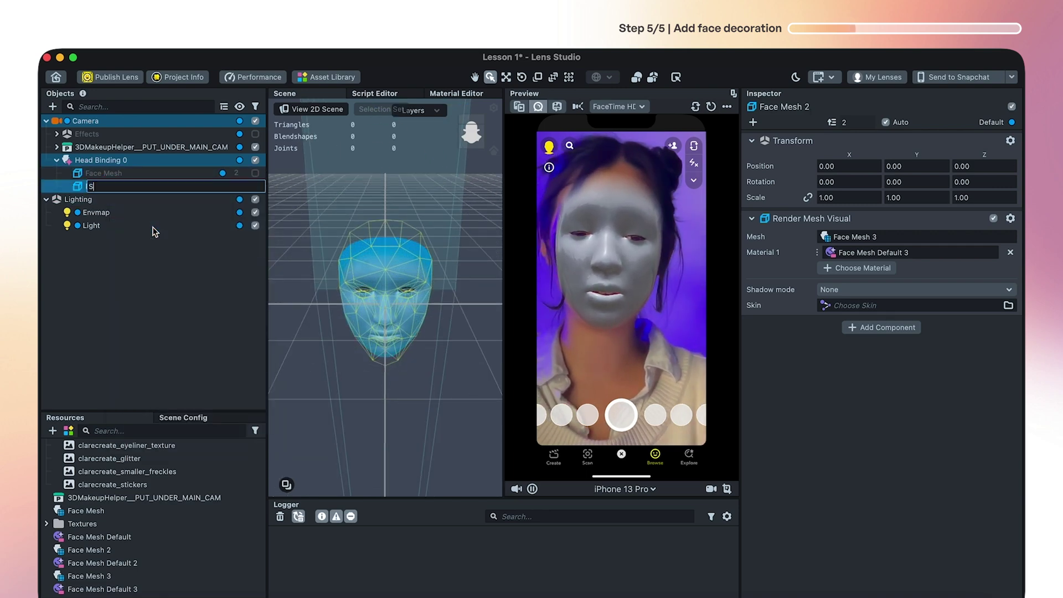
text(Stickers)
click(140, 265)
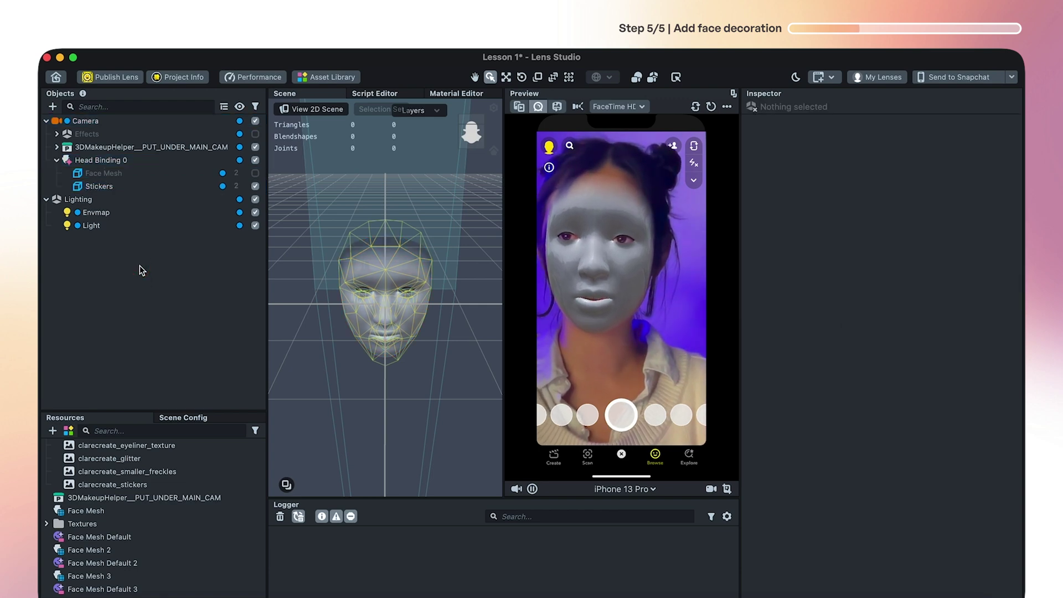
click(129, 186)
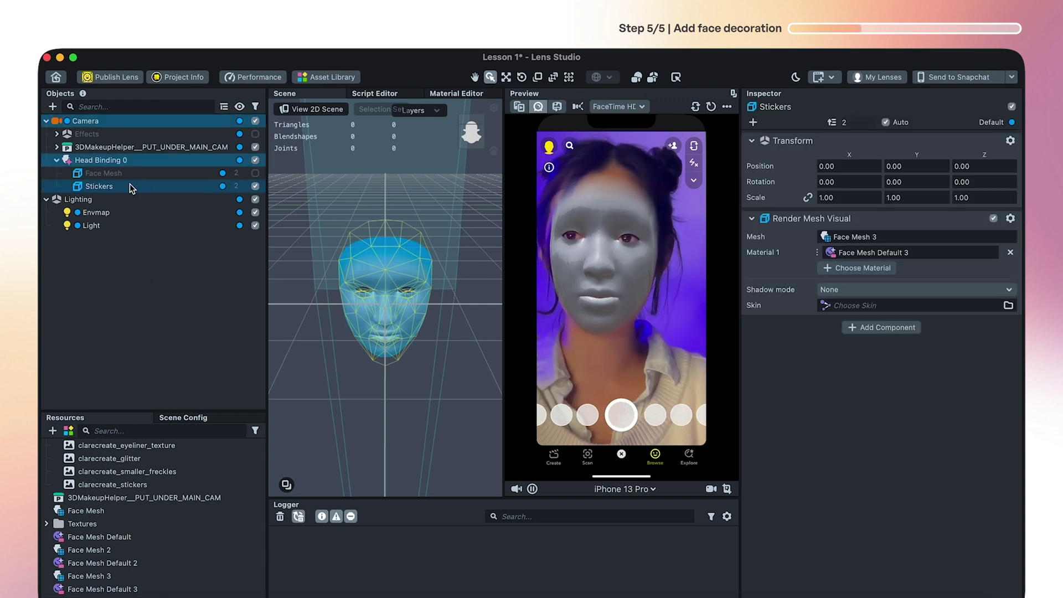
Locate the Stickers object's Face Mesh Default 3 material and duplicate it.
right_click(888, 258)
click(907, 252)
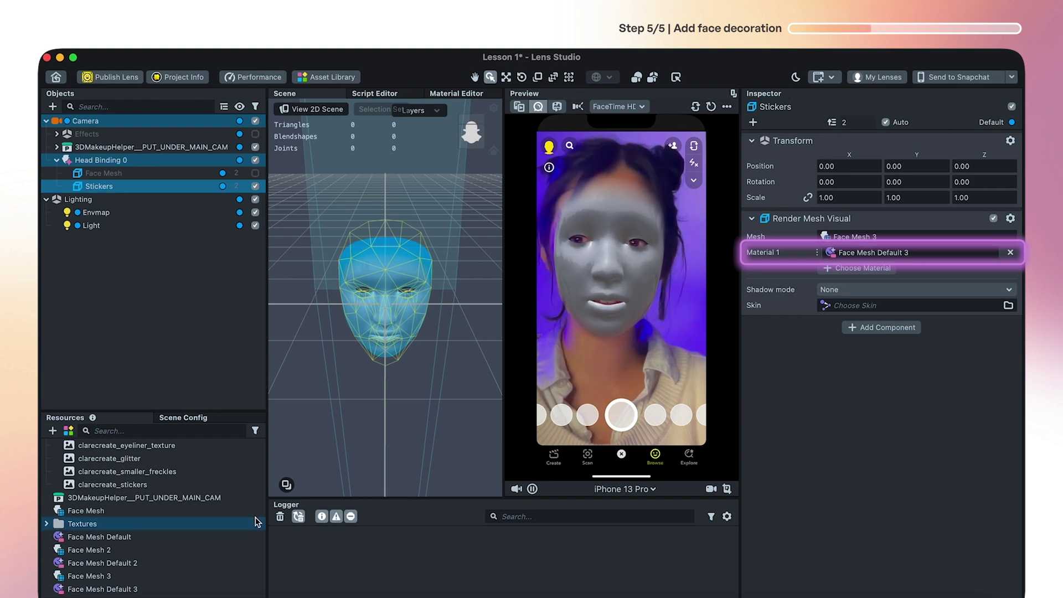
right_click(133, 588)
click(349, 313)
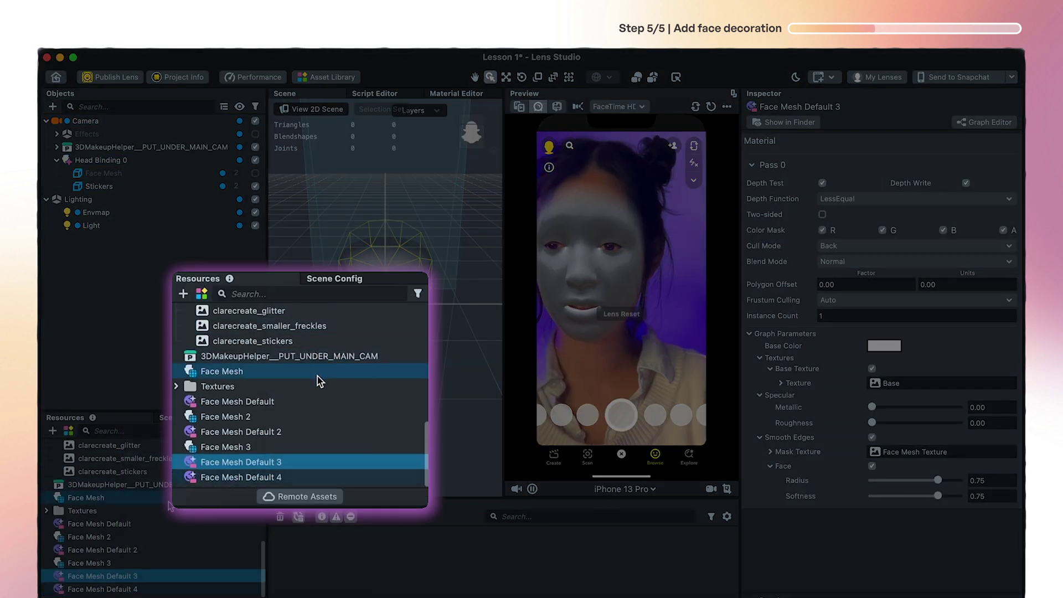
Rename the Face Mesh Default 3 material to 'Stickers'.
right_click(127, 578)
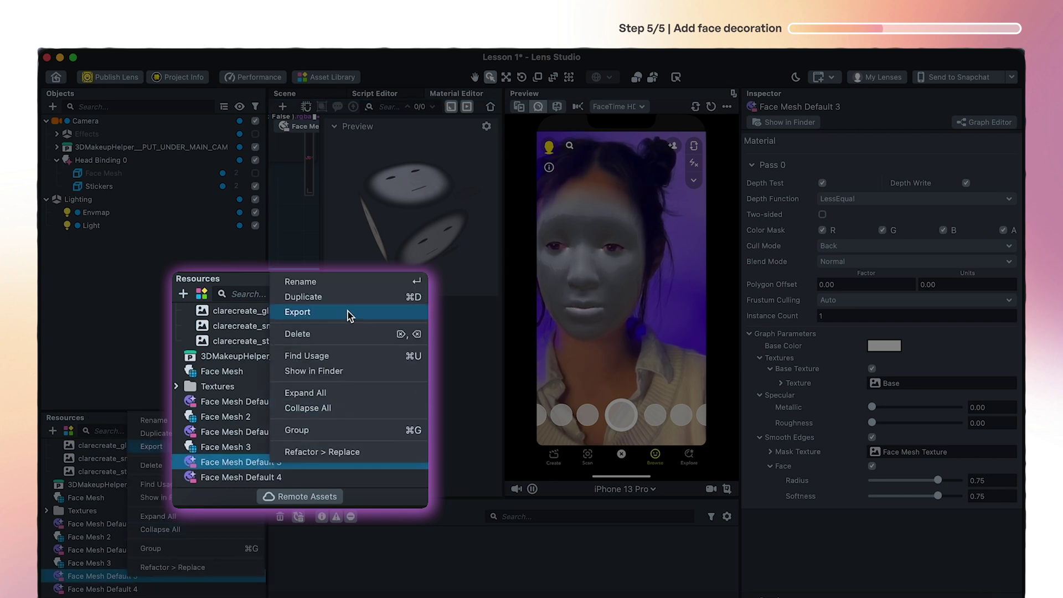
click(346, 283)
text(Stickers)
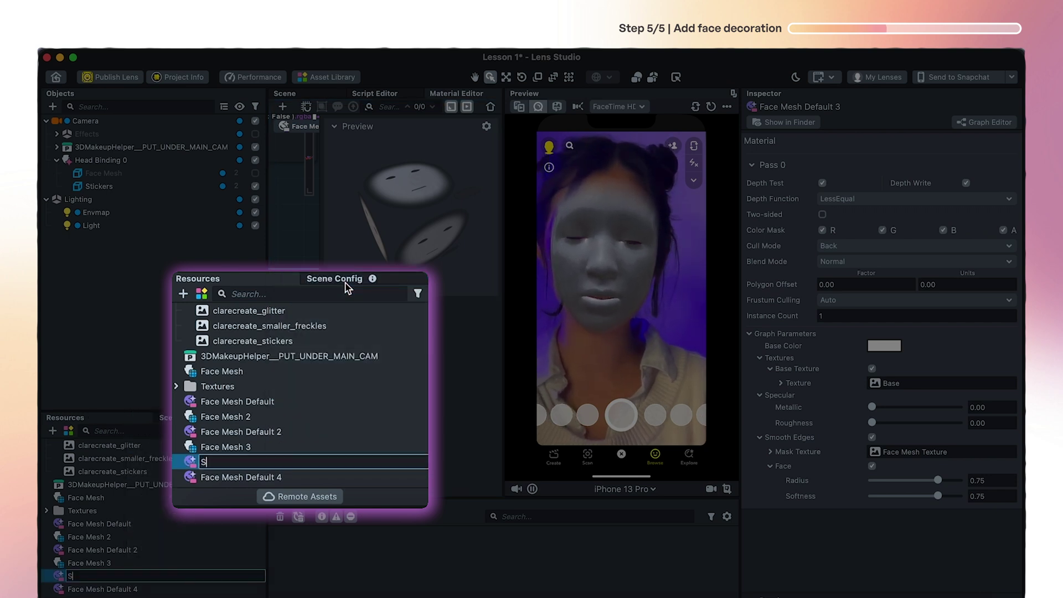
key(Return)
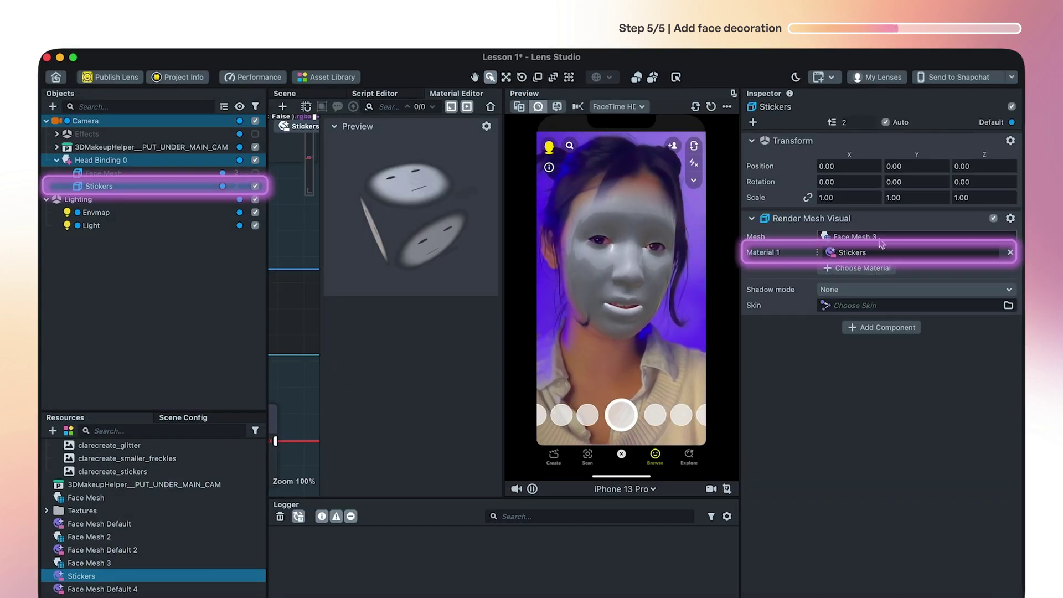
Apply clarecreate_stickers as the Stickers material's Base Texture and raise its Metallic value.
right_click(855, 252)
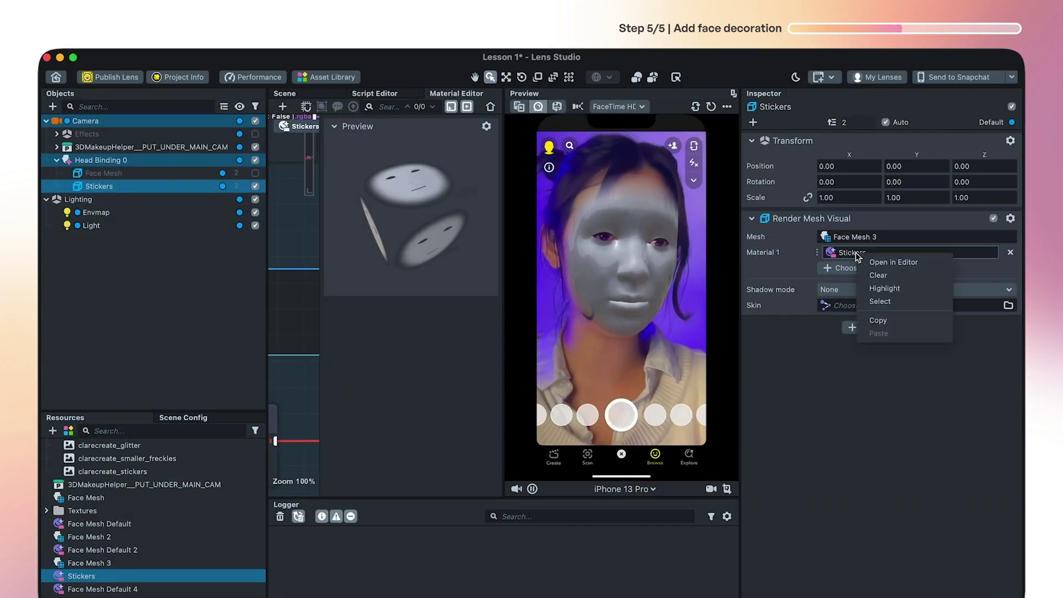
click(882, 301)
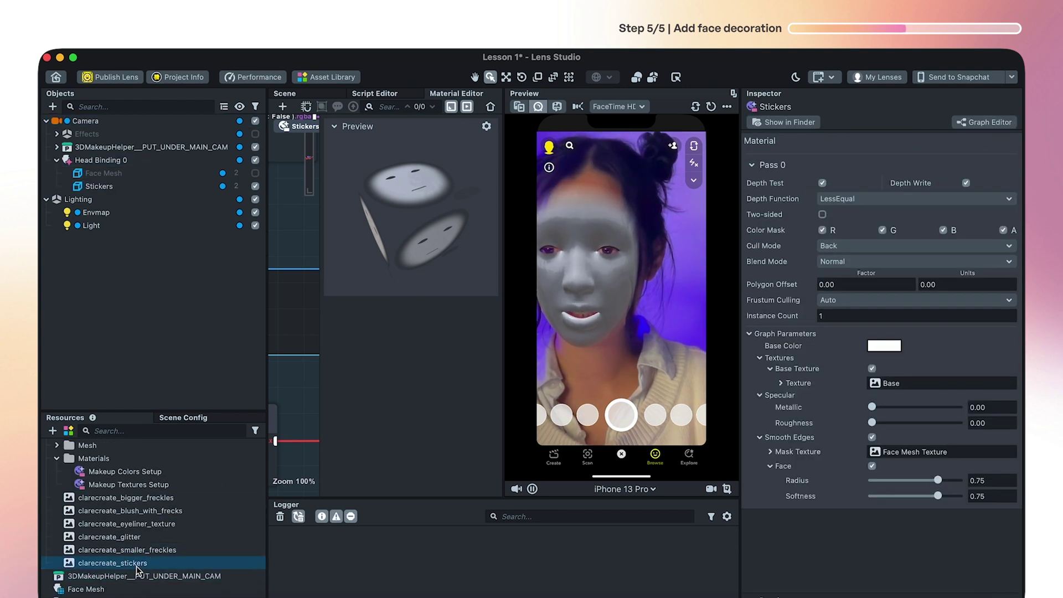
drag(132, 566, 917, 385)
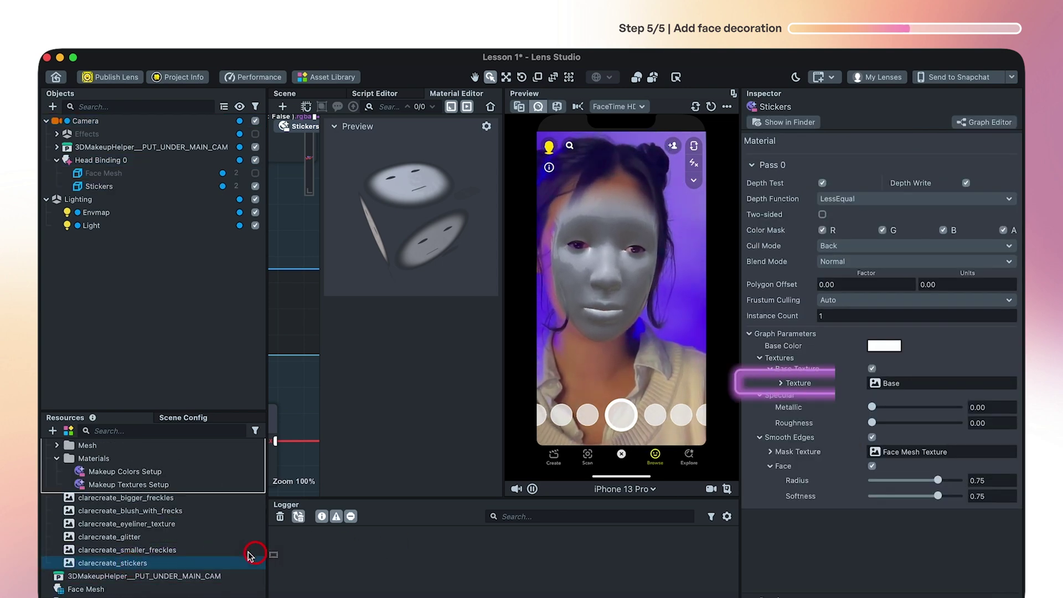
drag(916, 384, 915, 383)
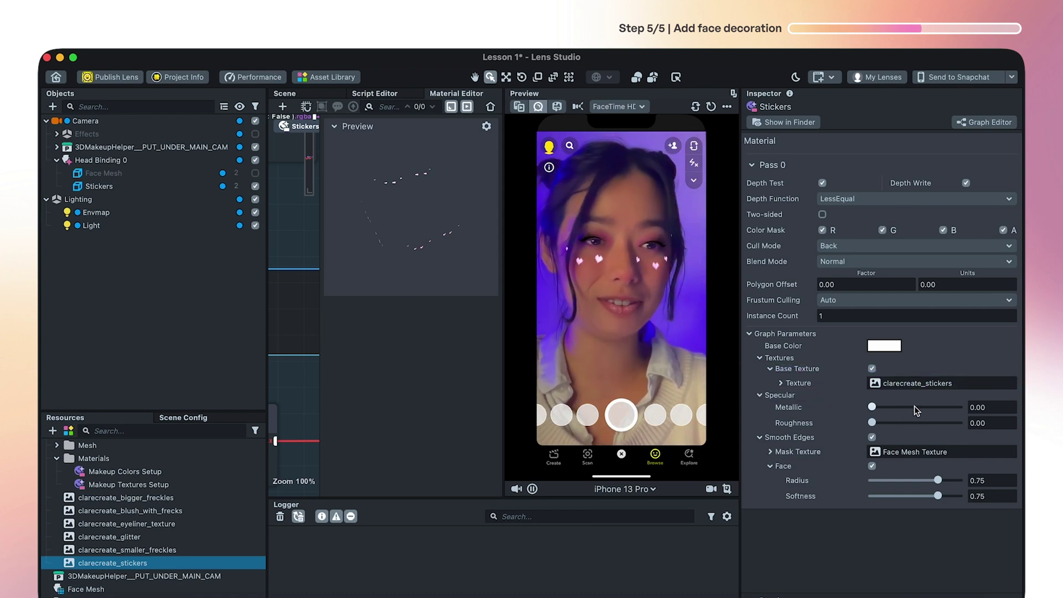
mouse_move(870, 407)
mouse_down()
mouse_move(963, 412)
mouse_move(924, 424)
mouse_up()
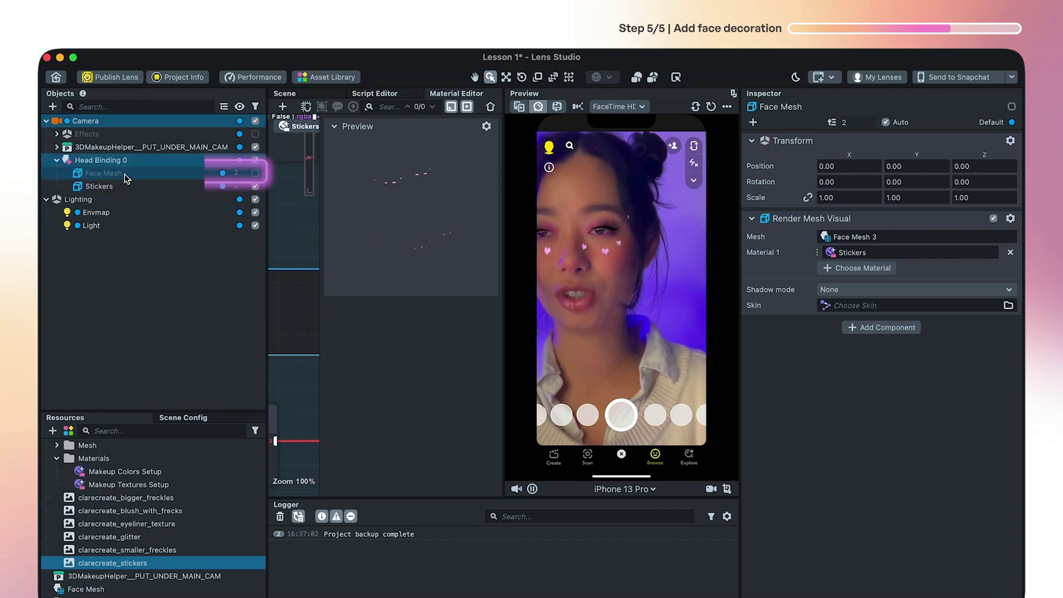
Duplicate Face Mesh into Face Mesh 2 and Face Mesh 3, and select Face Mesh Default 4.
key(ctrl+d)
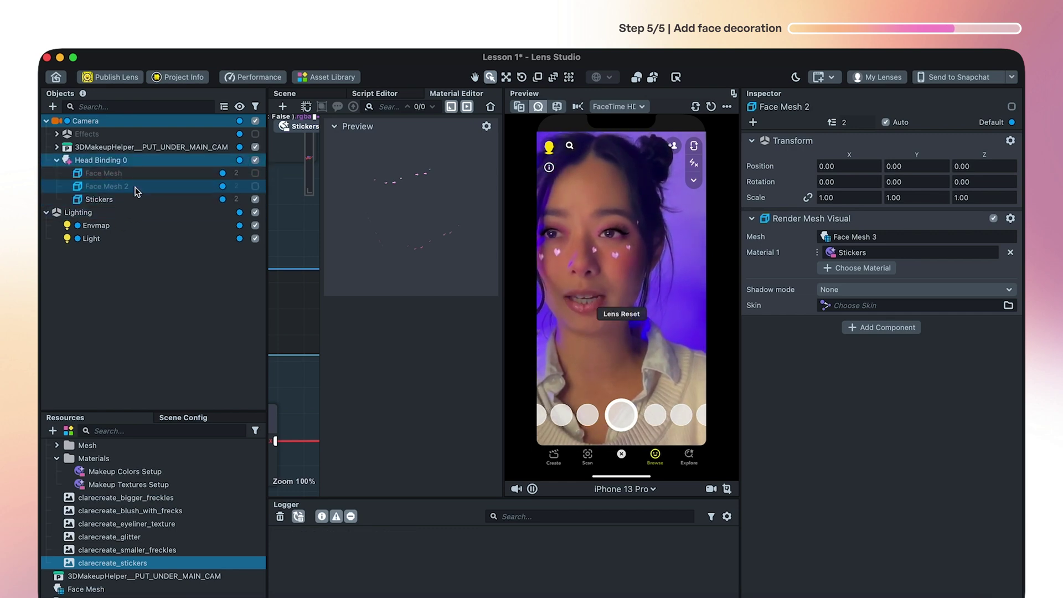
right_click(136, 191)
click(155, 242)
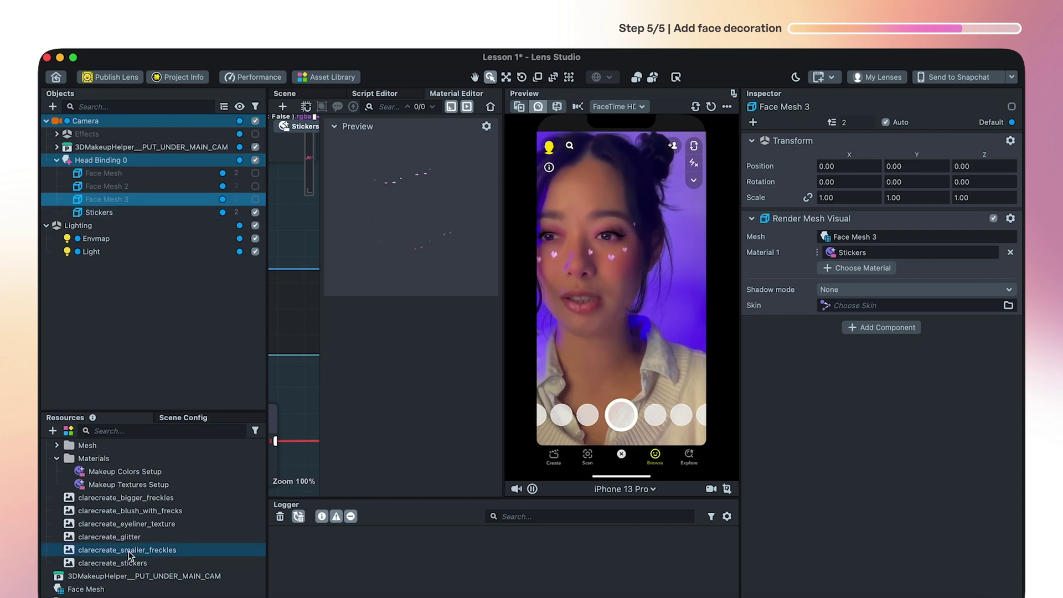
scroll(124, 540, down, 5)
click(91, 588)
right_click(91, 588)
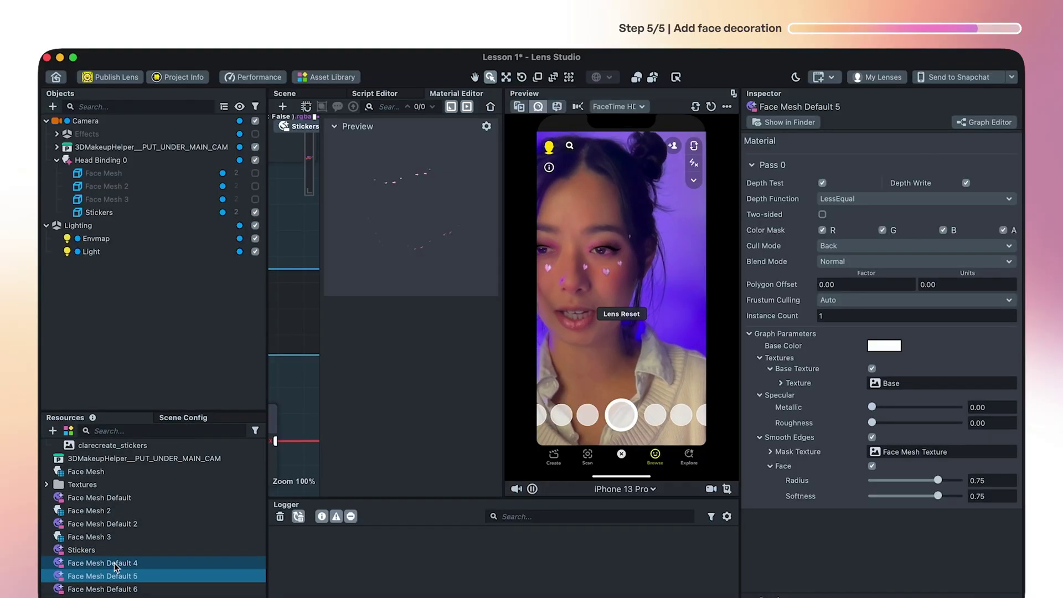
Name the duplicated material Freckles, duplicate it, and assign Freckles to the Freckles mesh layer.
click(174, 436)
right_click(83, 576)
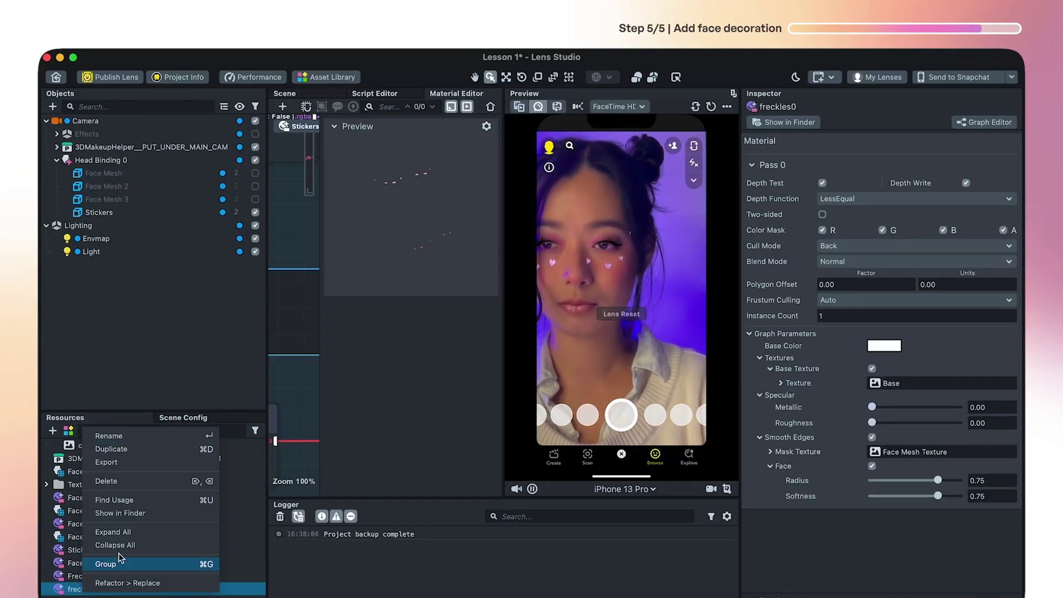
click(119, 552)
click(255, 193)
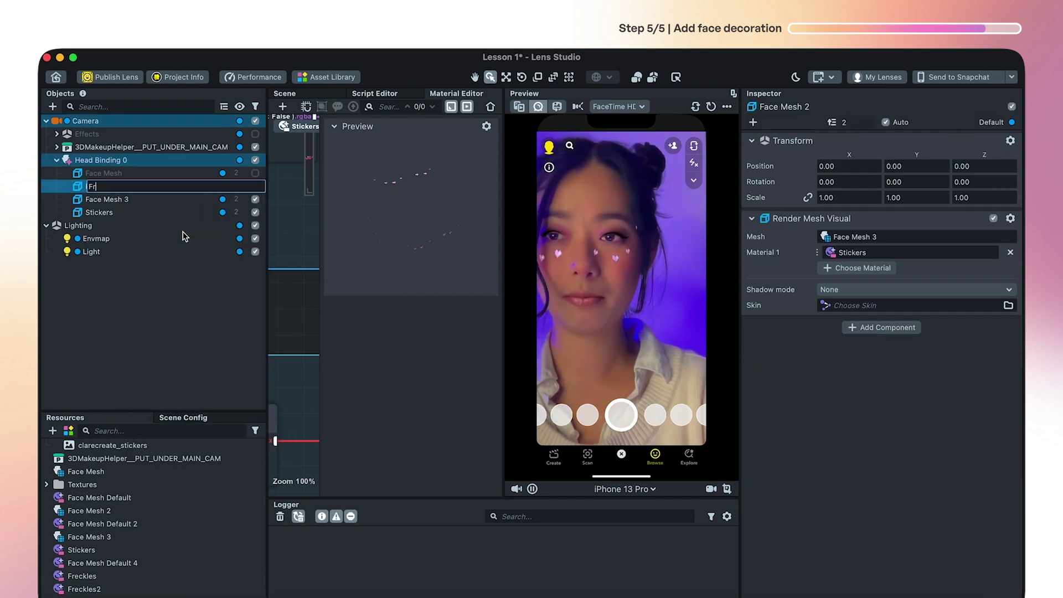
click(882, 260)
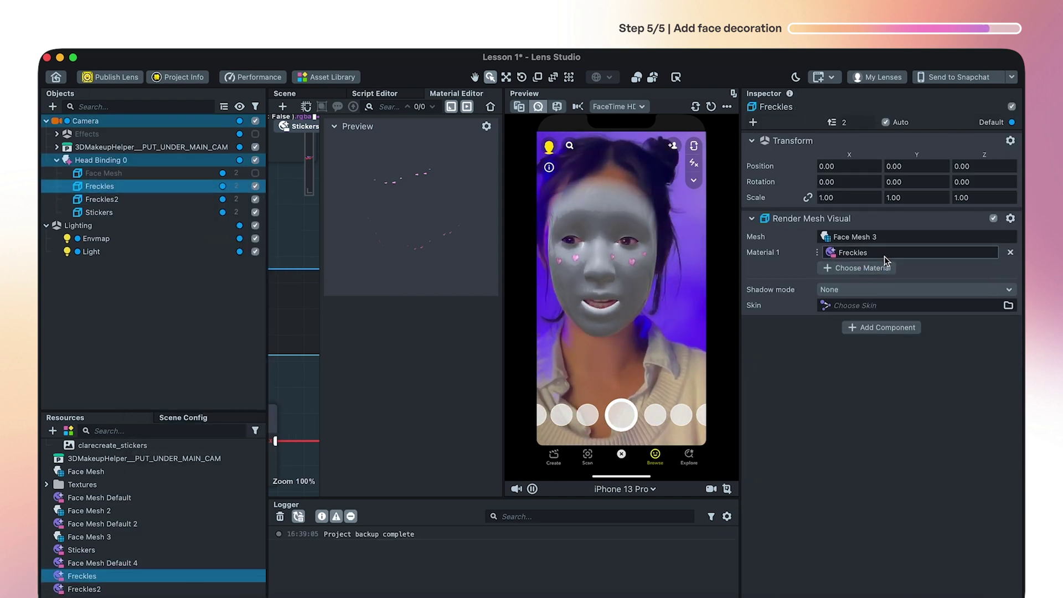
Give the Freckles material the clarecreate_smaller_freckles texture.
click(100, 562)
right_click(100, 562)
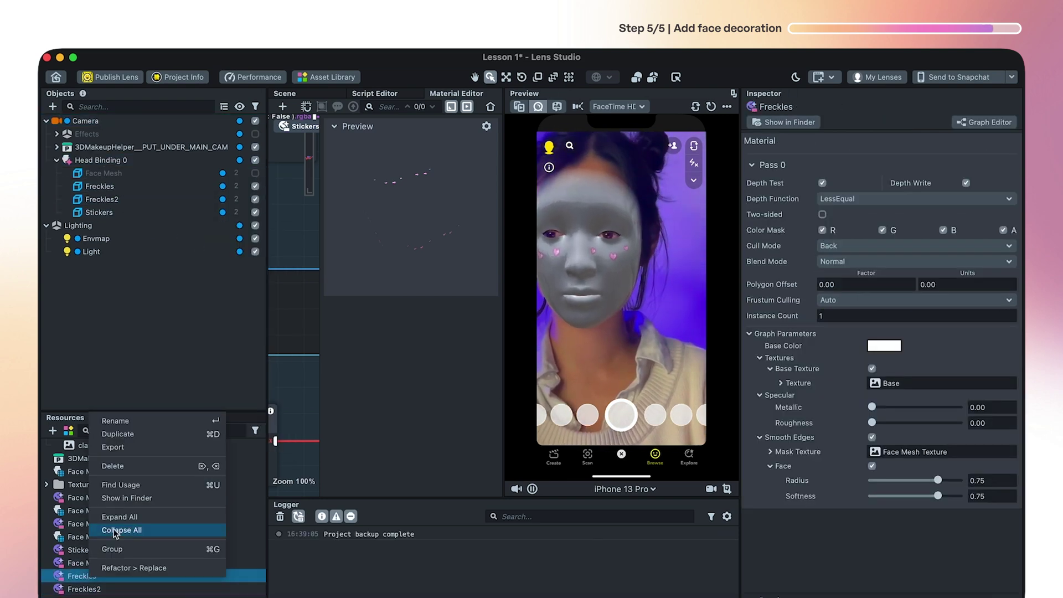
click(119, 526)
click(137, 190)
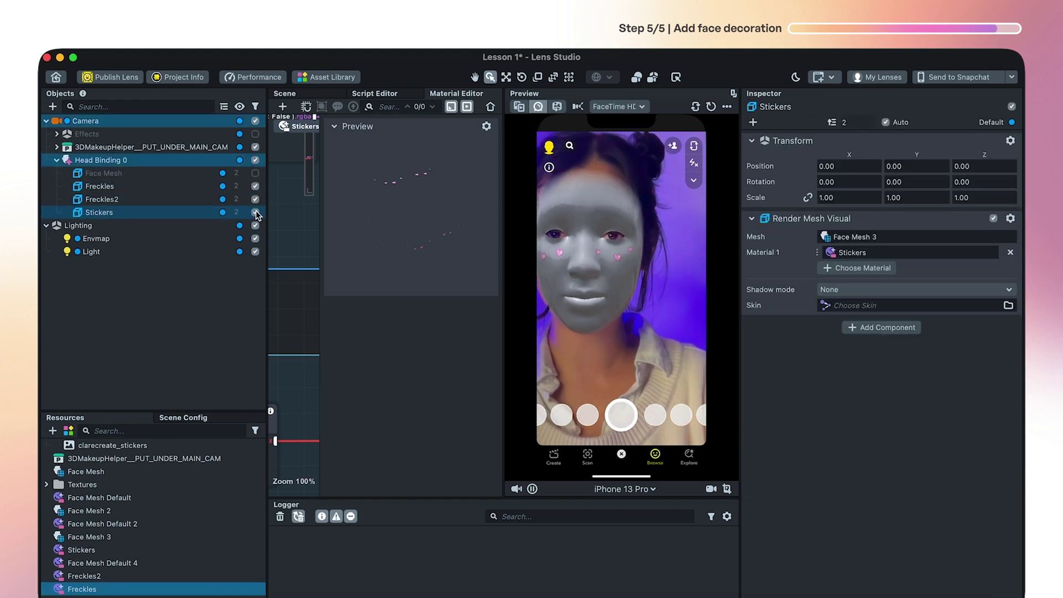
click(913, 252)
scroll(150, 498, up, 5)
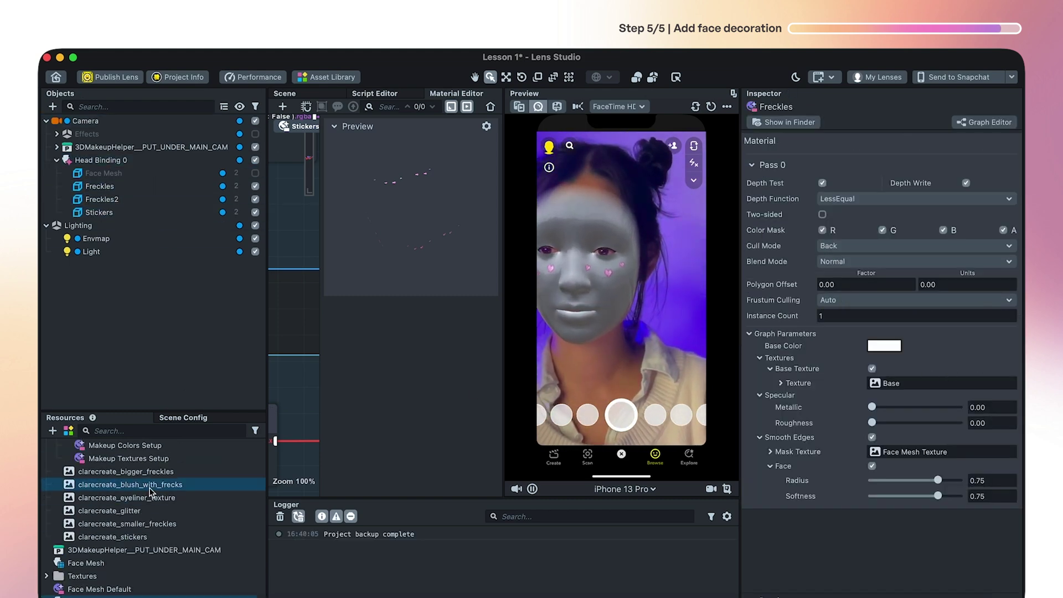
click(124, 523)
scroll(174, 534, down, 5)
drag(83, 575, 894, 382)
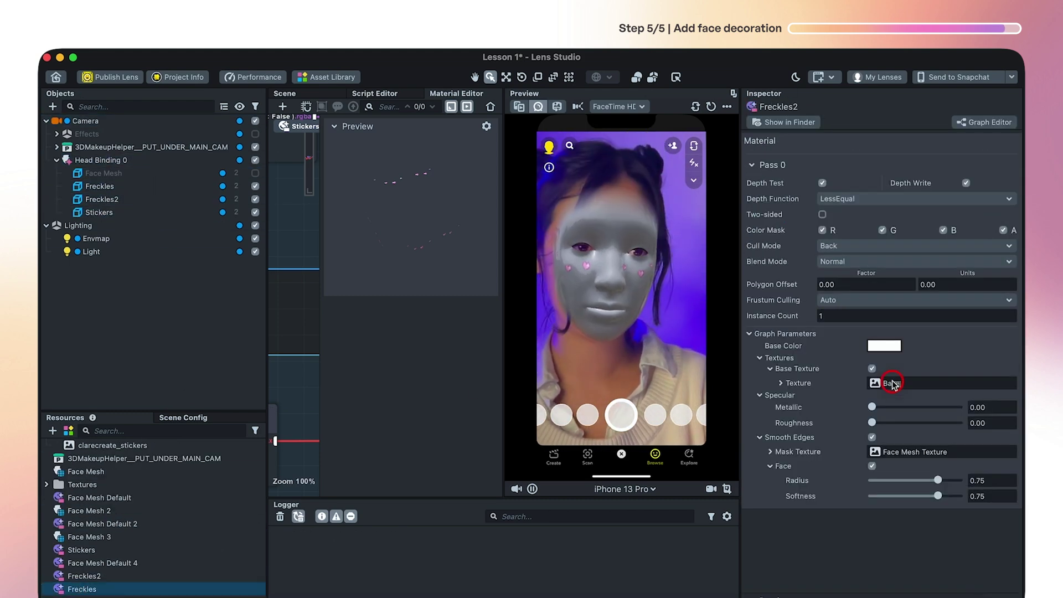
Set Freckles2's texture to clarecreate_bigger_freckles.
click(942, 382)
click(509, 301)
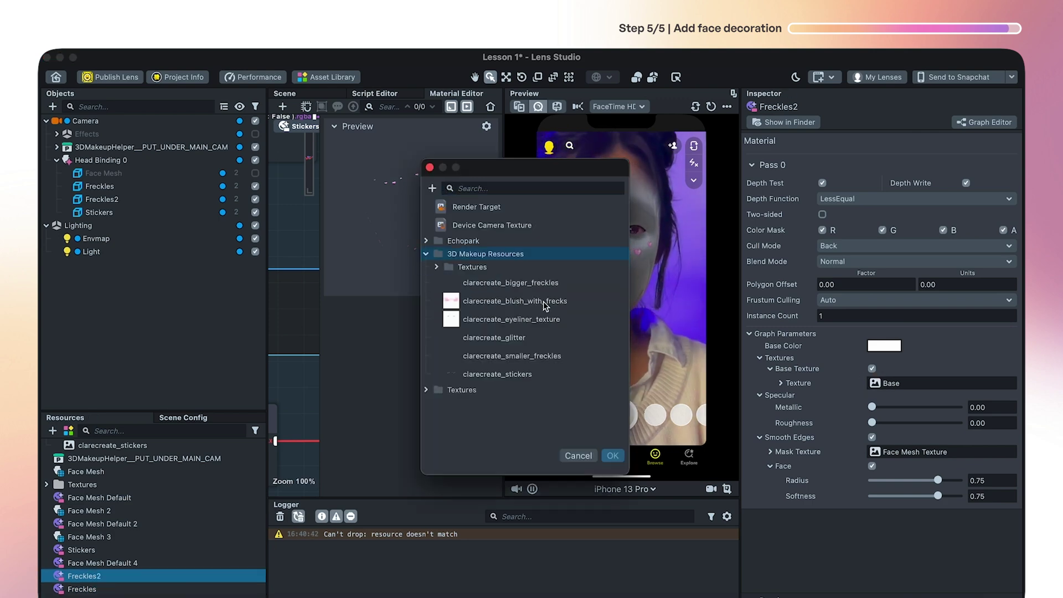
click(607, 451)
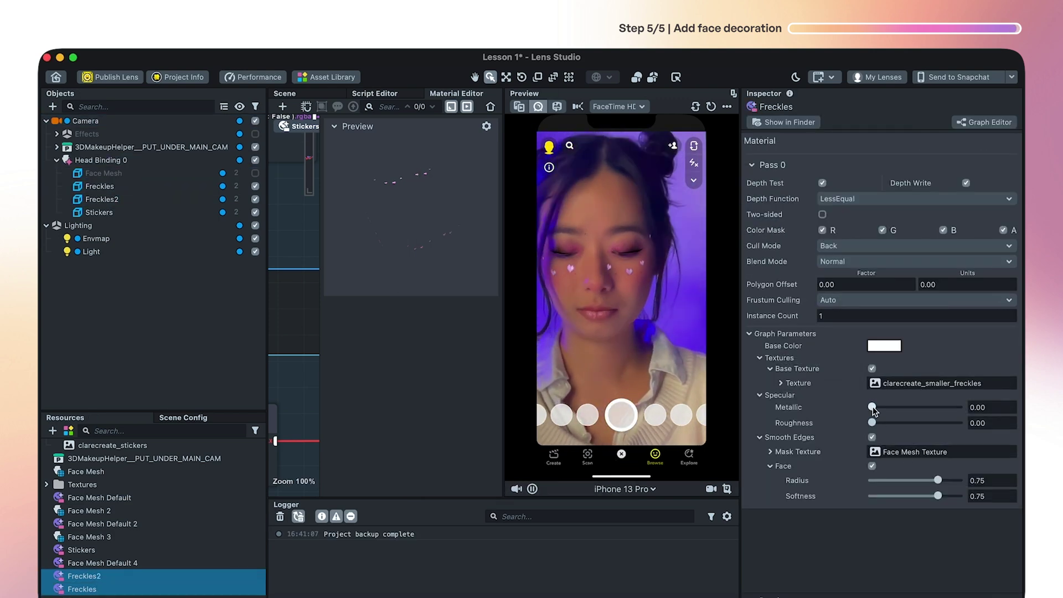
Assign Face Mesh Default to the Face Mesh layer, rename it shine, and show the material's settings.
click(175, 174)
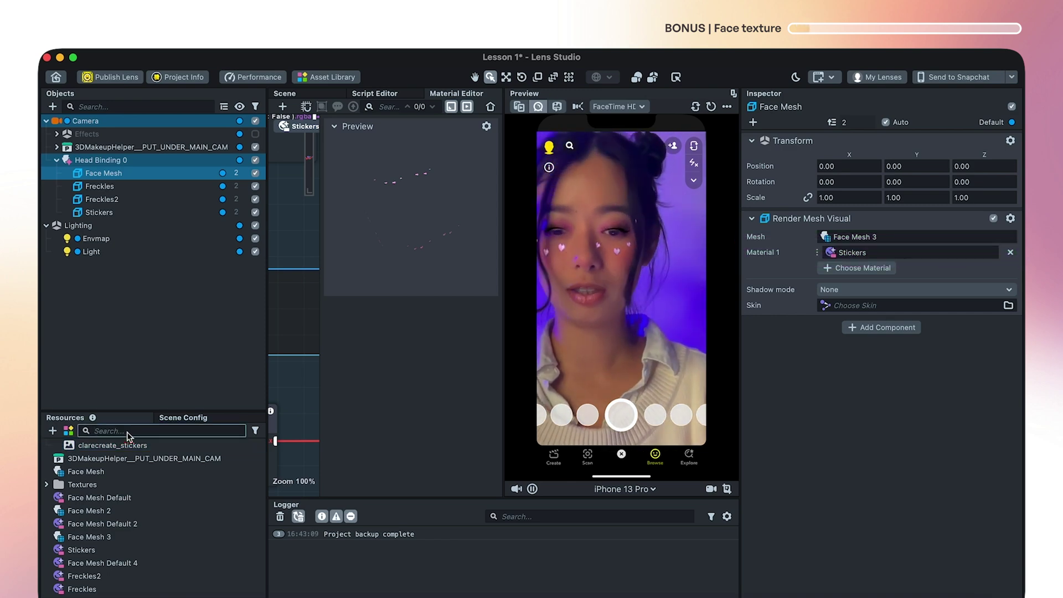
text(base)
drag(91, 455, 885, 256)
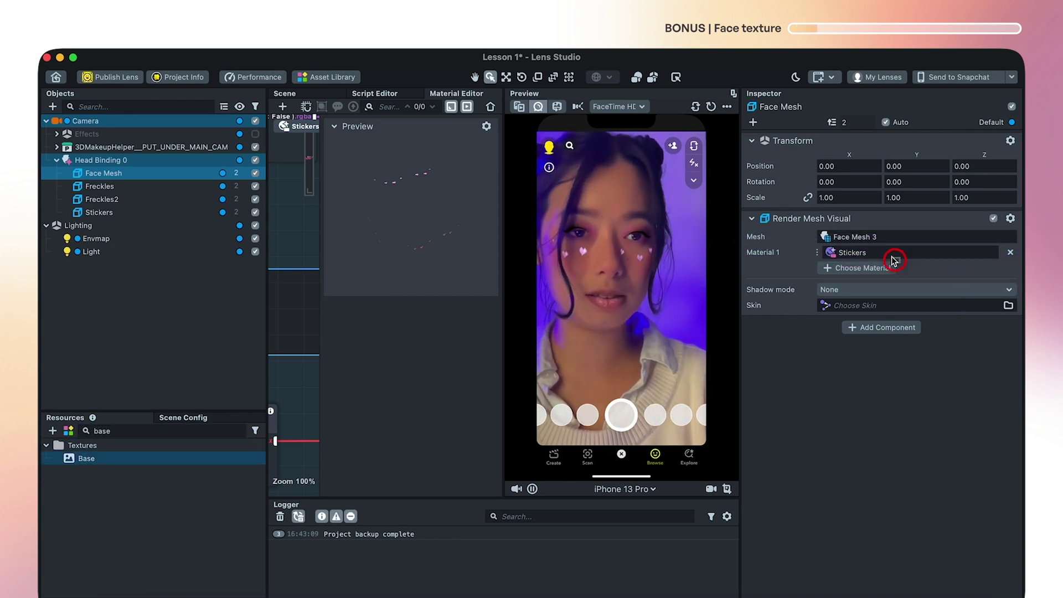
right_click(129, 178)
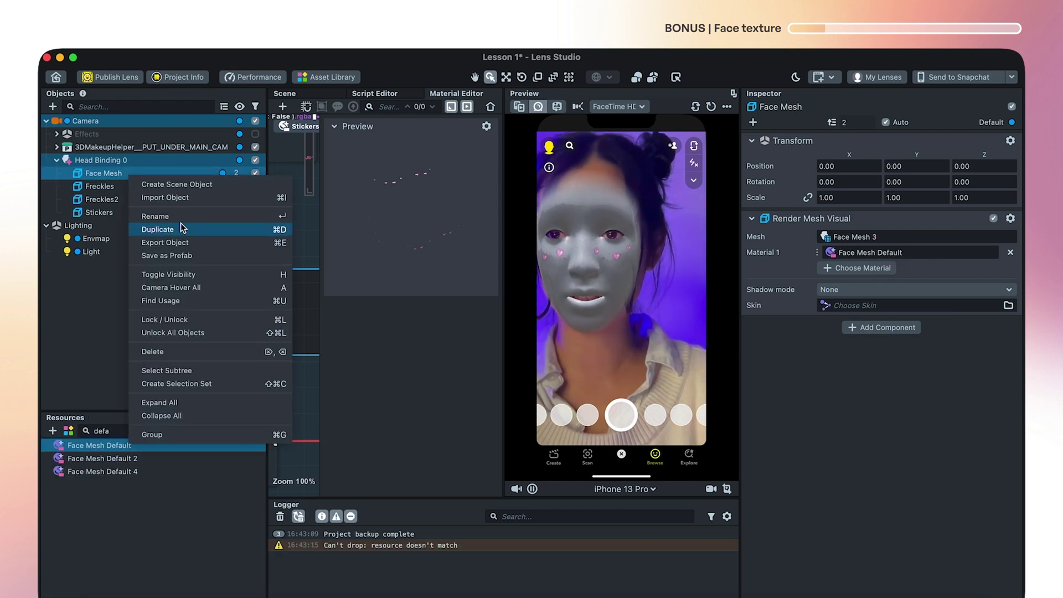
click(155, 216)
text(shine)
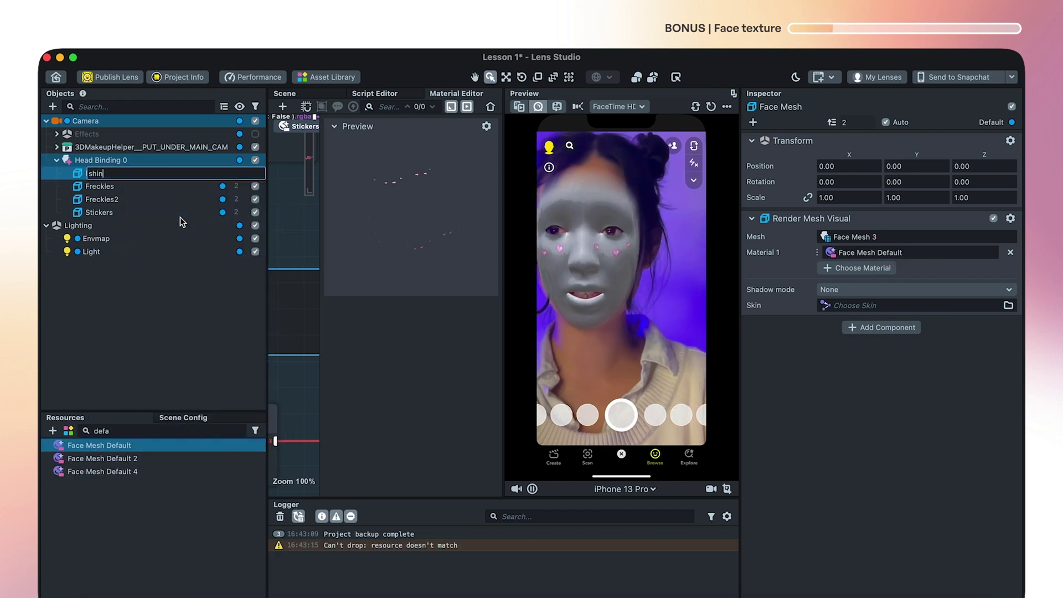
key(Return)
right_click(900, 255)
click(942, 306)
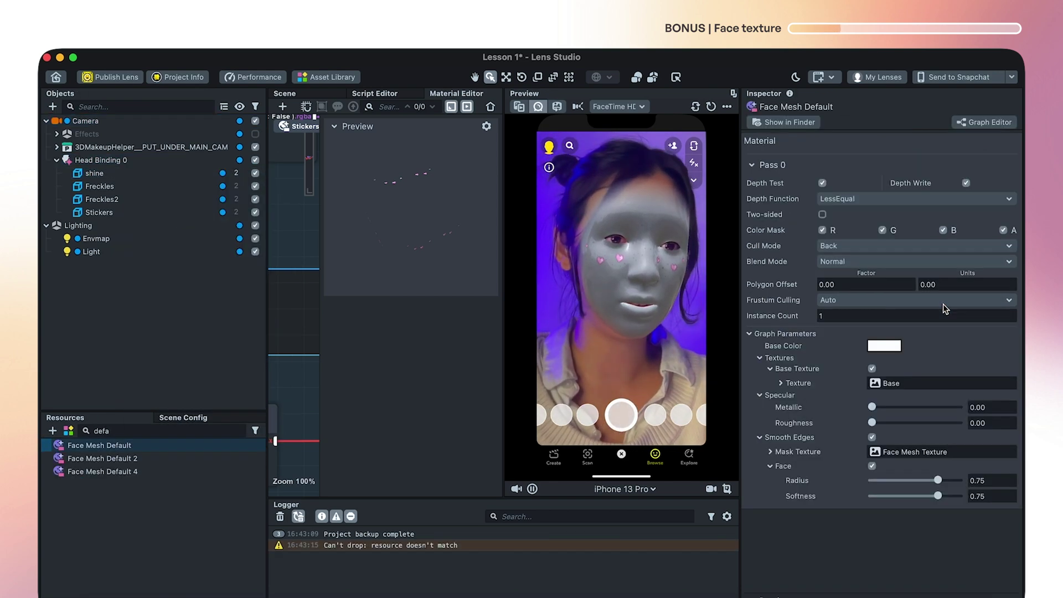
Set the shine material's base colour to black.
click(887, 345)
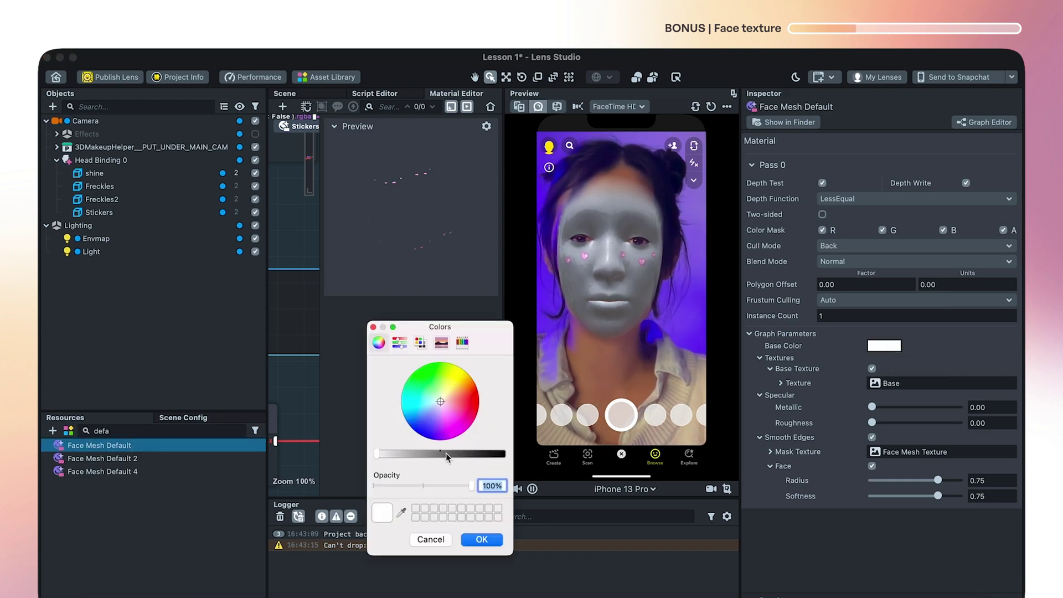
drag(446, 453, 585, 458)
click(484, 540)
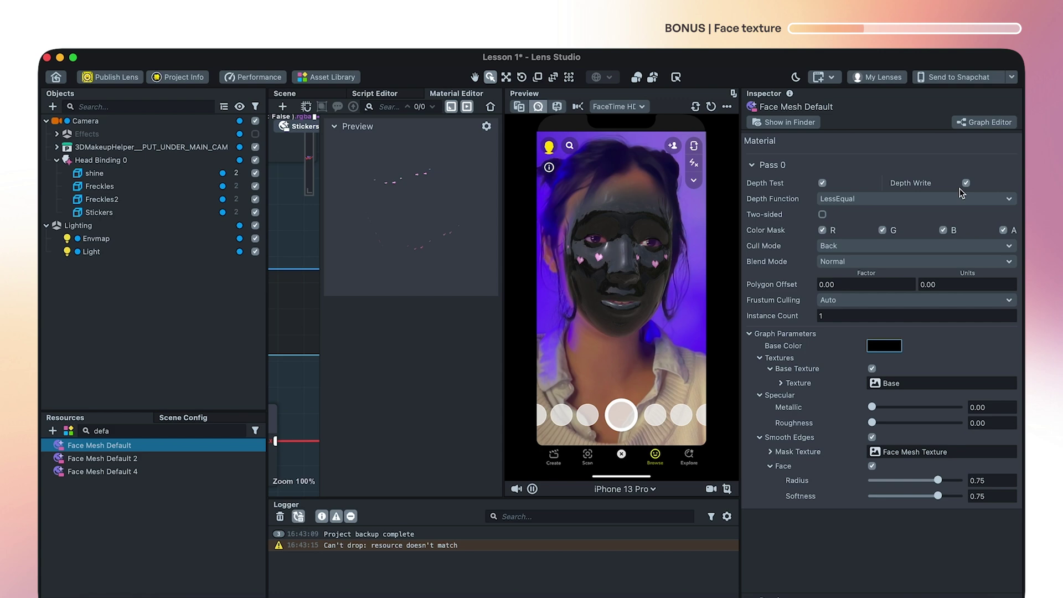
Set Blend Mode to Add, disable Depth Test and Depth Write, and reduce base colour opacity.
click(871, 257)
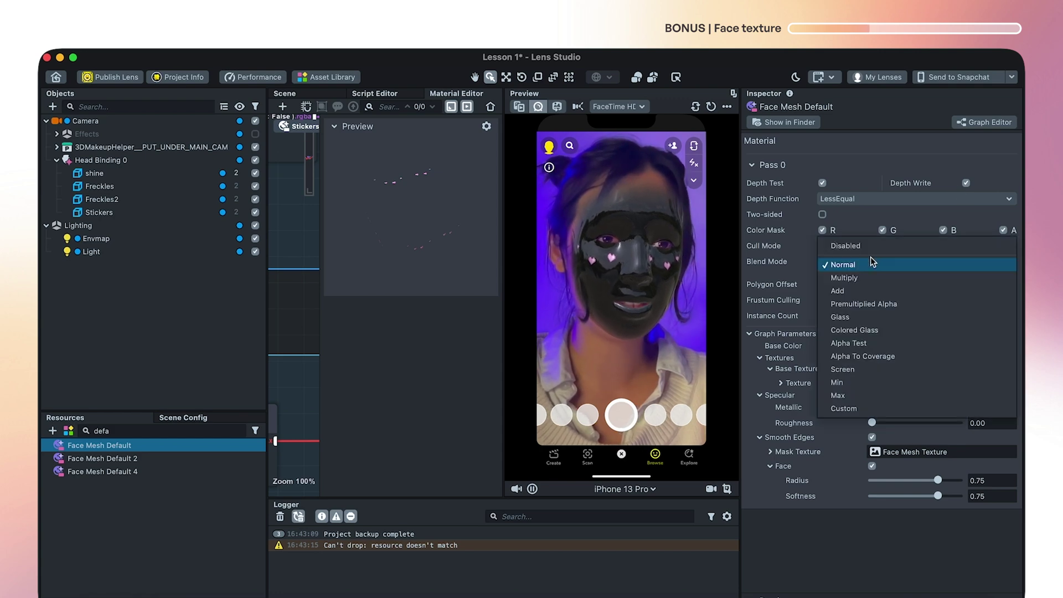
click(862, 287)
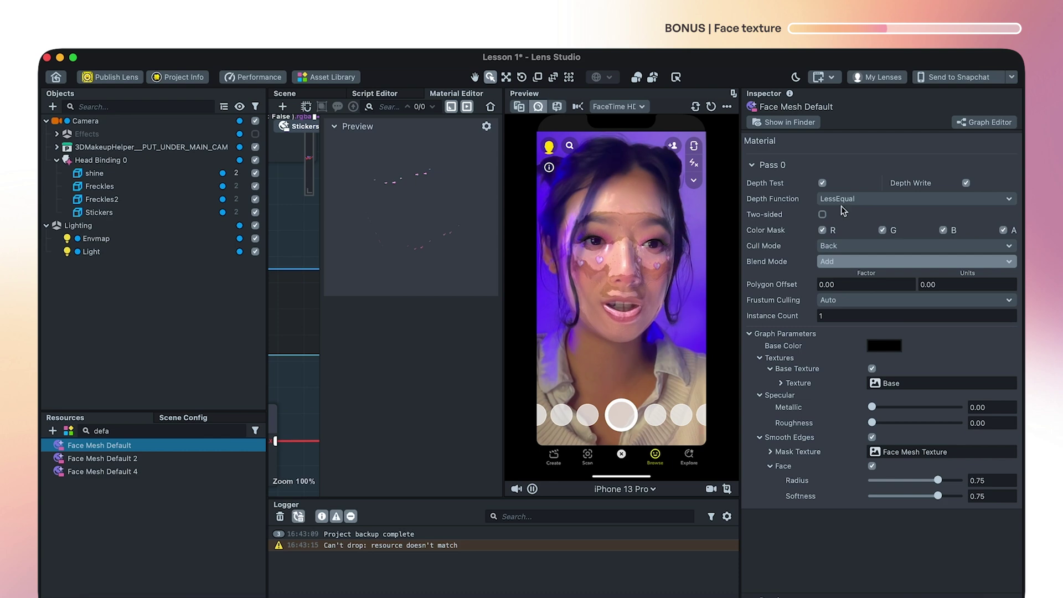
click(822, 183)
click(964, 183)
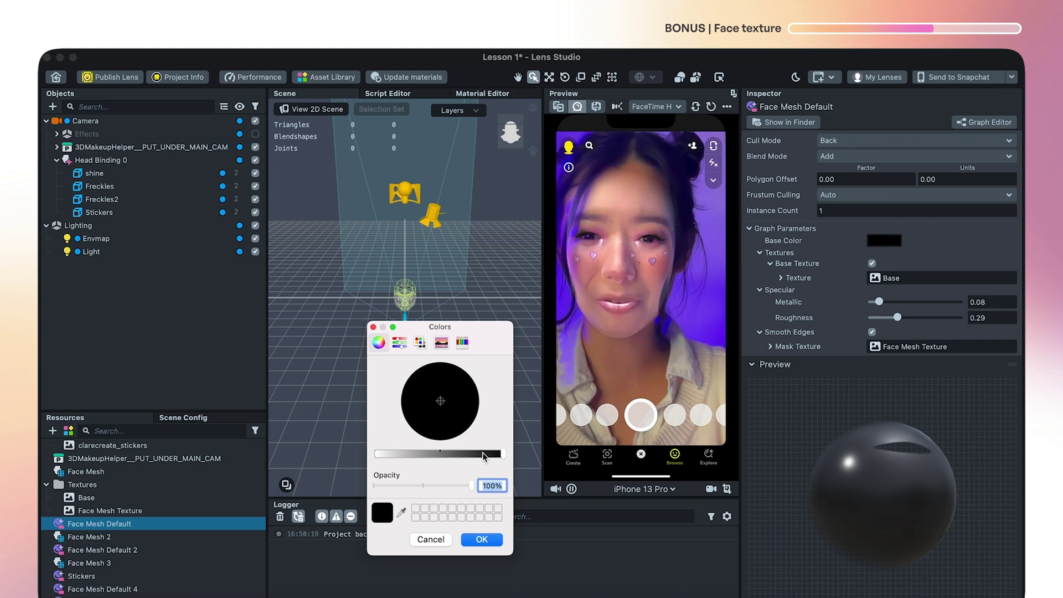
text(49)
key(Return)
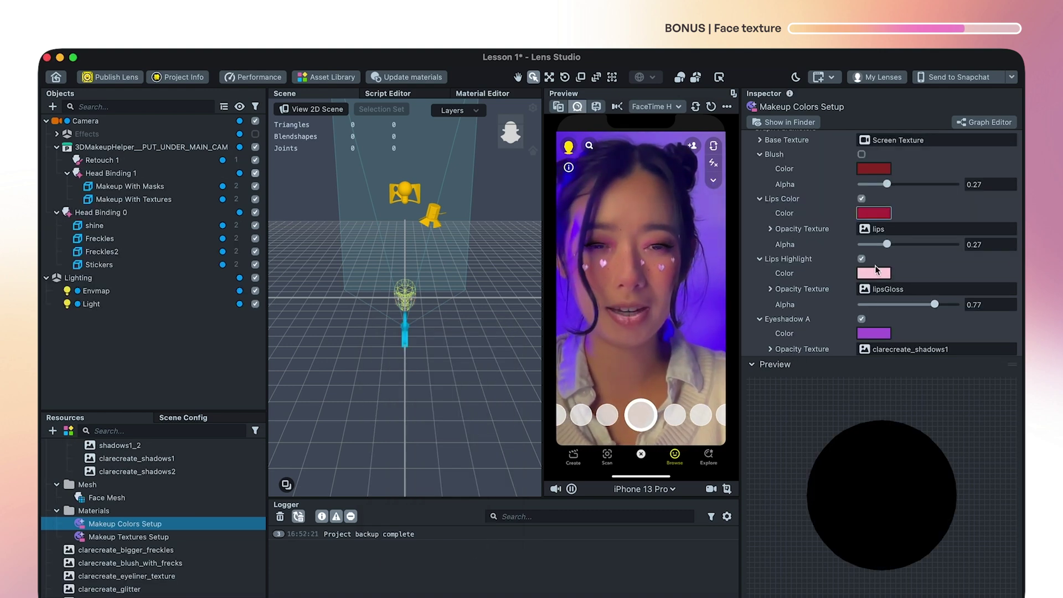
scroll(888, 262, down, 1)
scroll(906, 253, down, 1)
scroll(921, 244, down, 1)
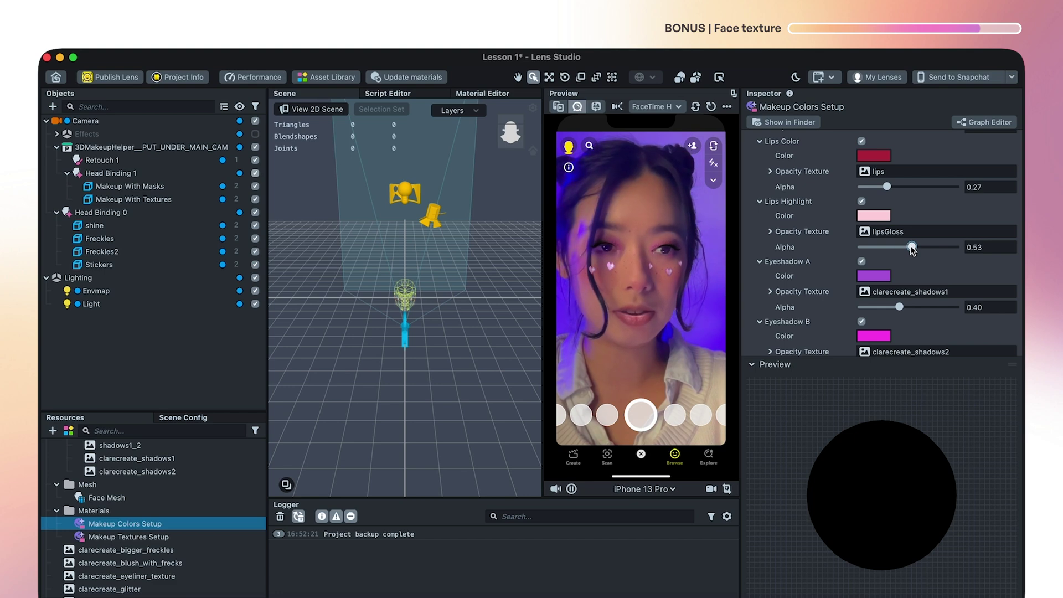
Lower the Lips Highlight alpha in Makeup Colors Setup from 0.77 to 0.28.
drag(911, 249, 893, 249)
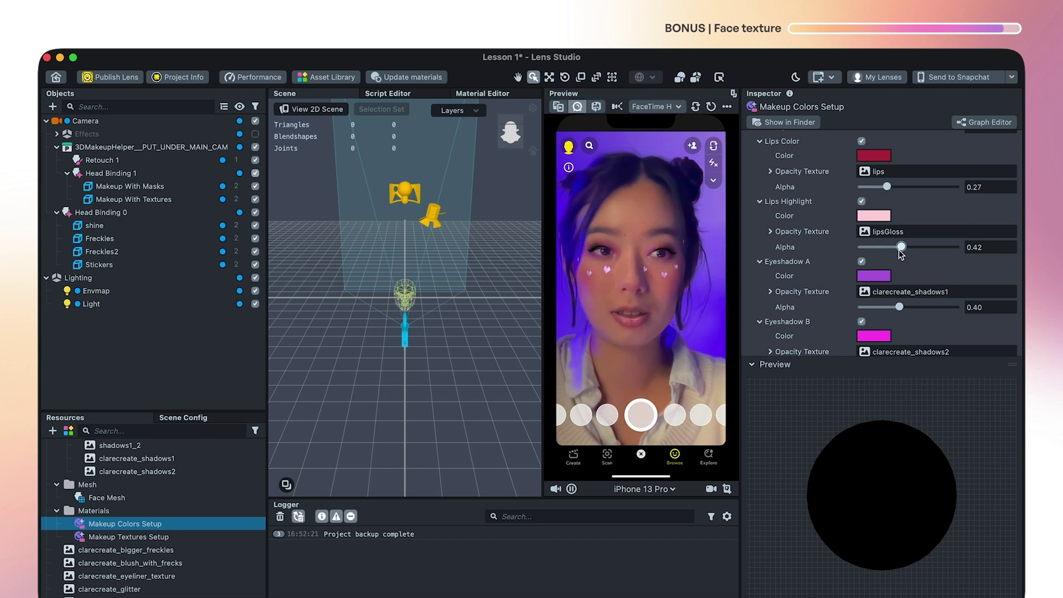
drag(901, 248, 888, 247)
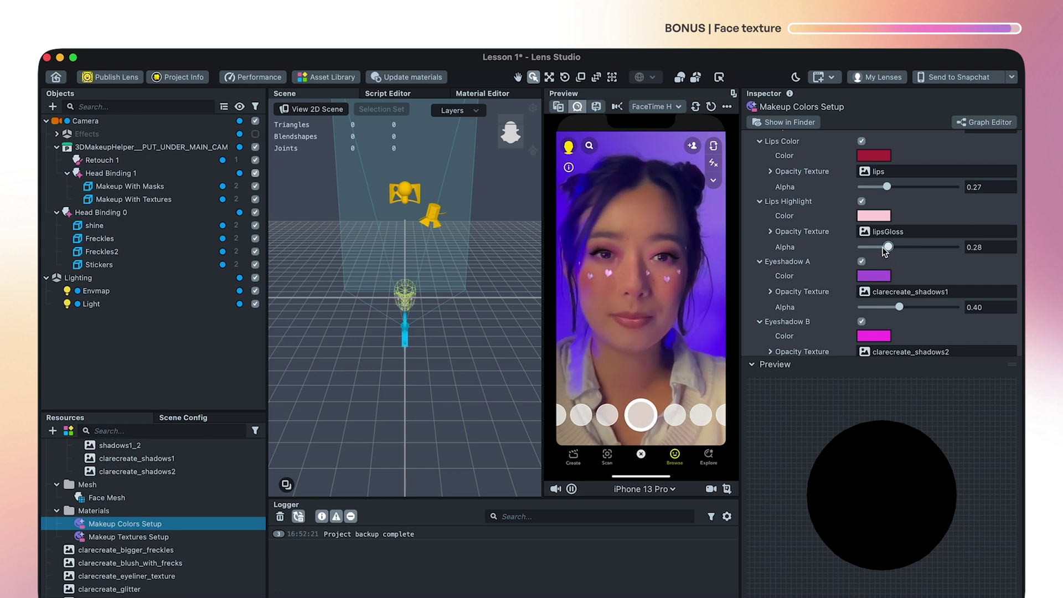